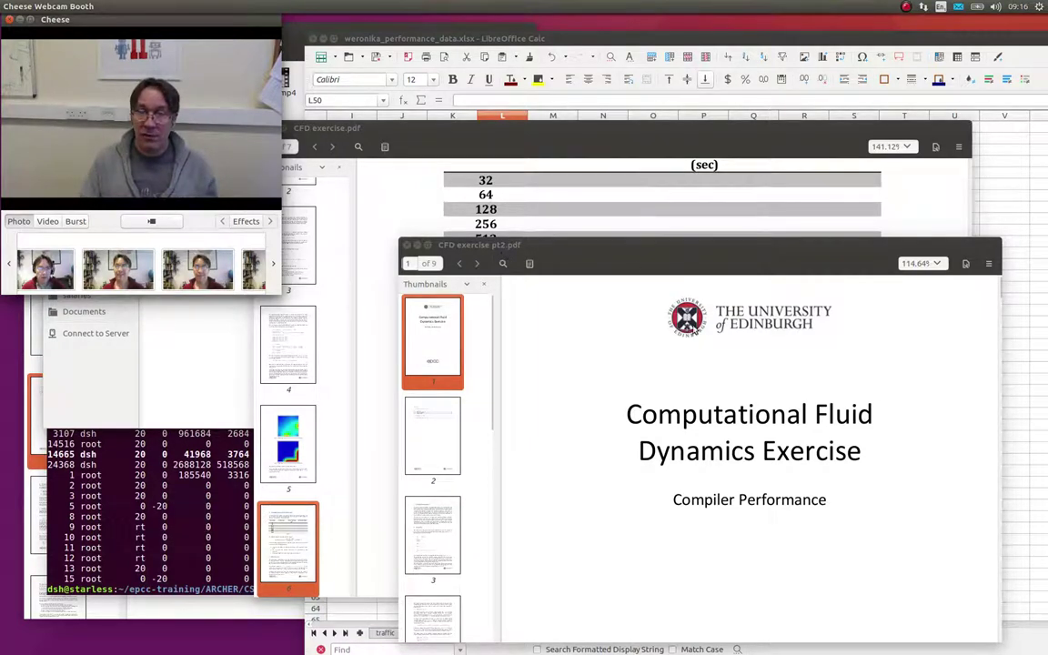
- Close CFD exercise pt2.pdf, leaving CFD exercise.pdf in front at page 6 with Table 1
scroll(690, 336, "down", 1)
scroll(692, 339, "up", 1)
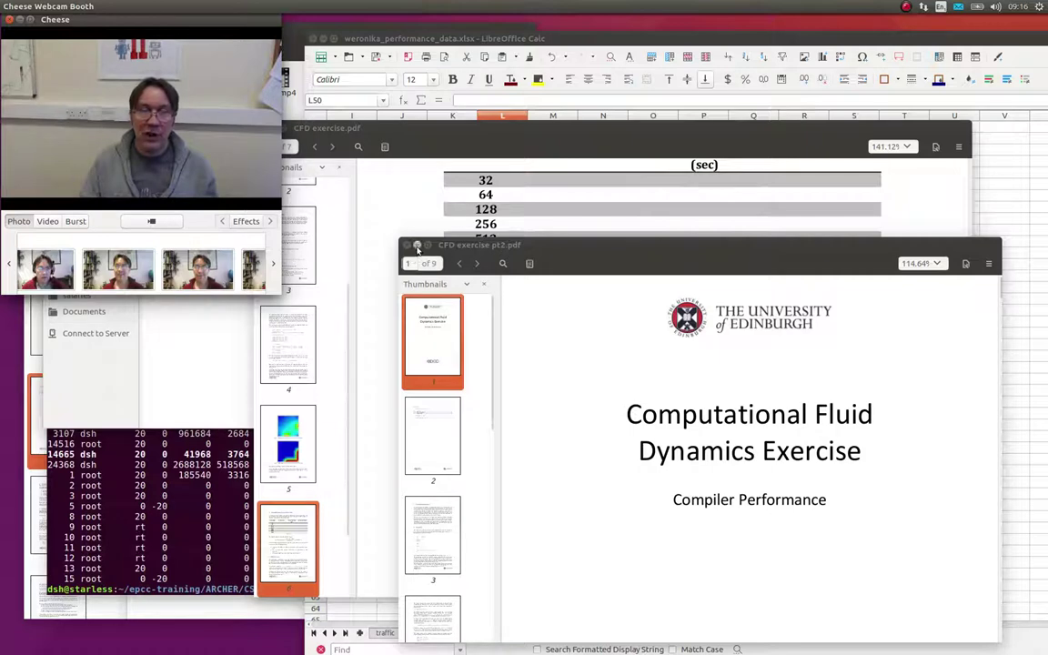
left_click(417, 245)
left_click(273, 130)
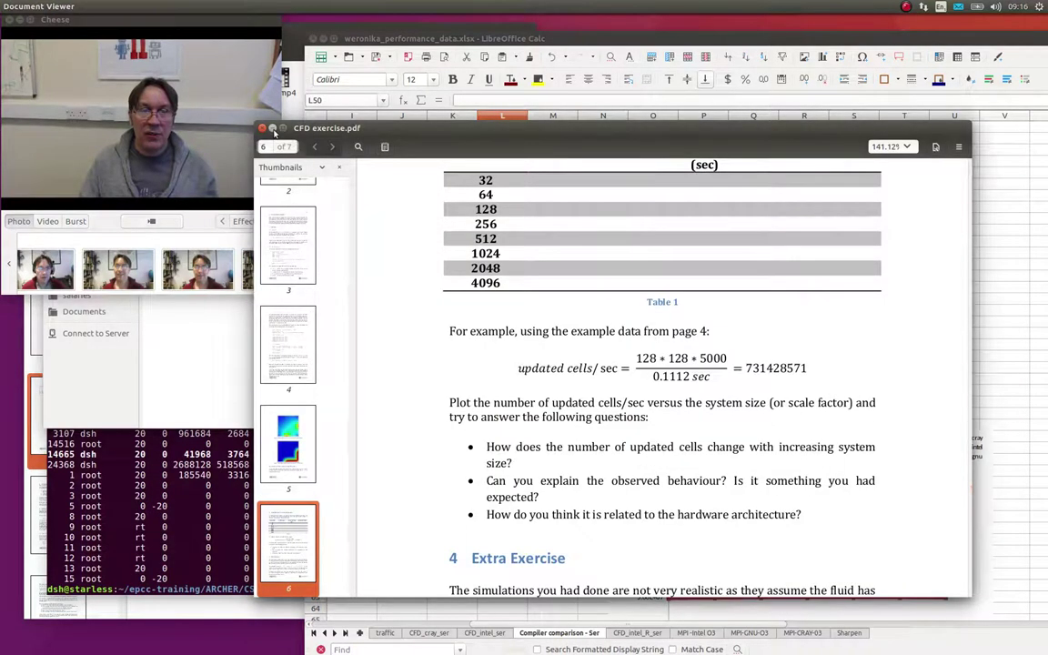
- Close the PDF viewer and scroll the Compiler comparison - Ser sheet to its Default and level 0 charts
left_click(274, 130)
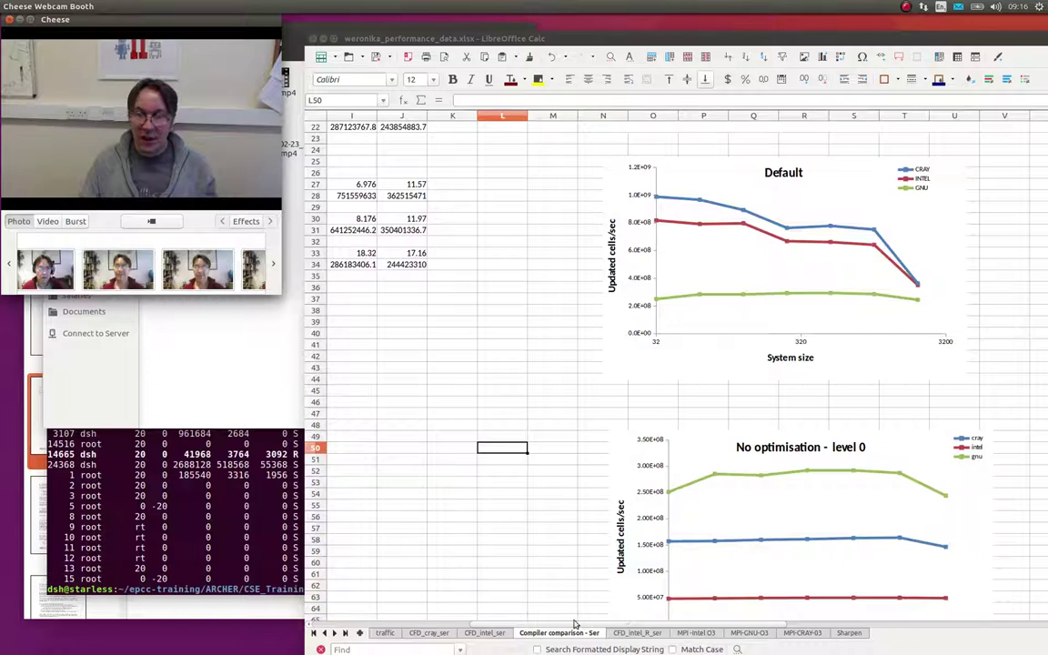
scroll(539, 389, "down", 1)
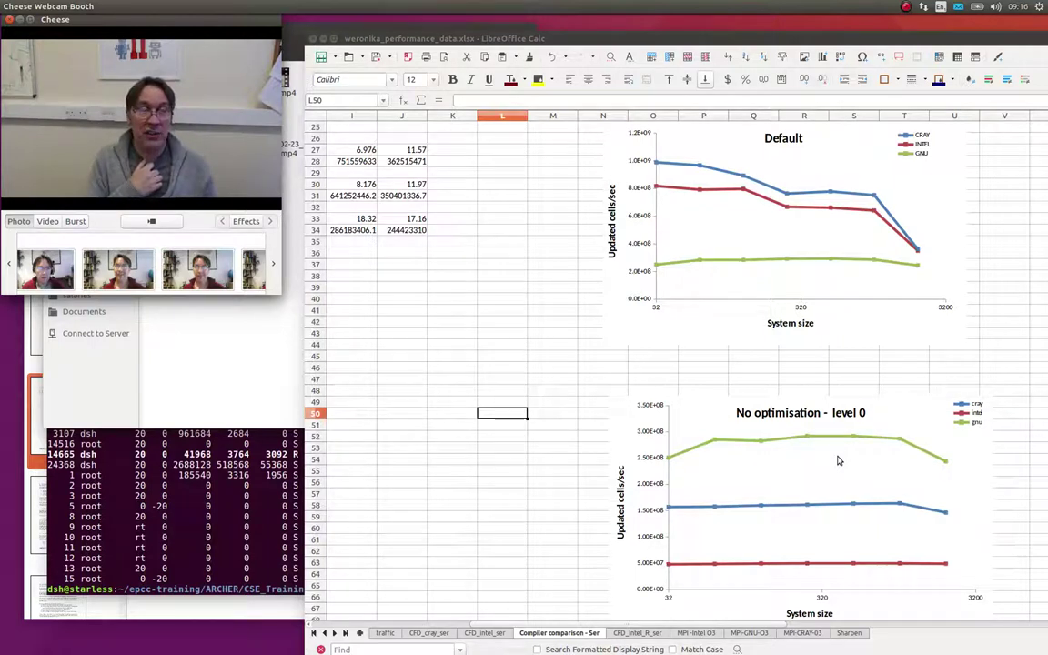
scroll(837, 455, "down", 3)
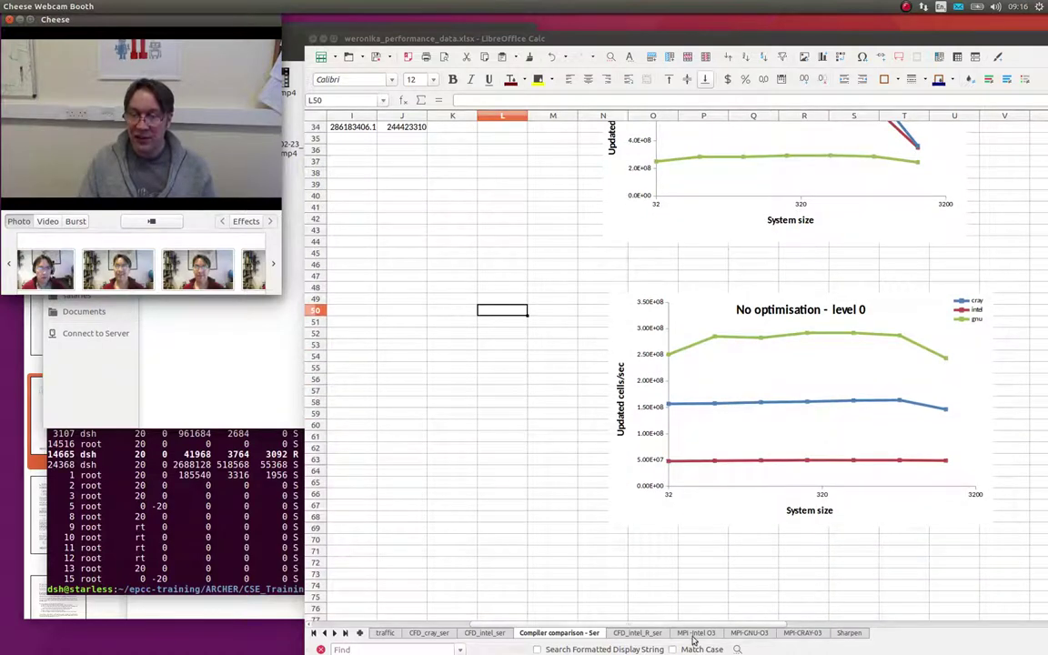
scroll(637, 560, "right", 3)
scroll(796, 552, "down", 1)
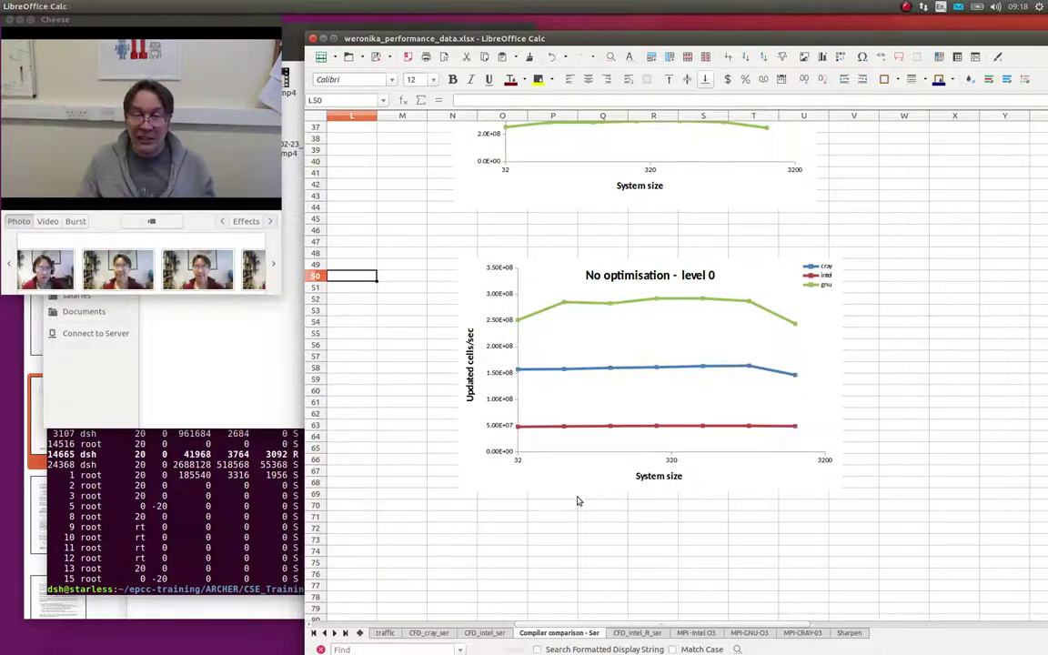
scroll(578, 499, "up", 1)
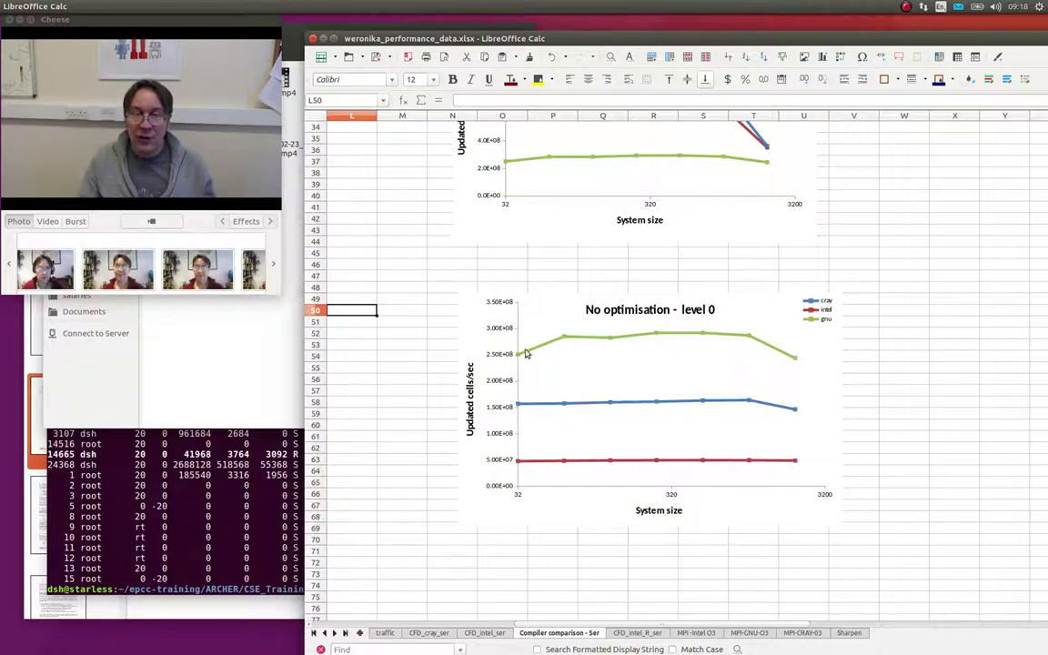
scroll(590, 395, "up", 4)
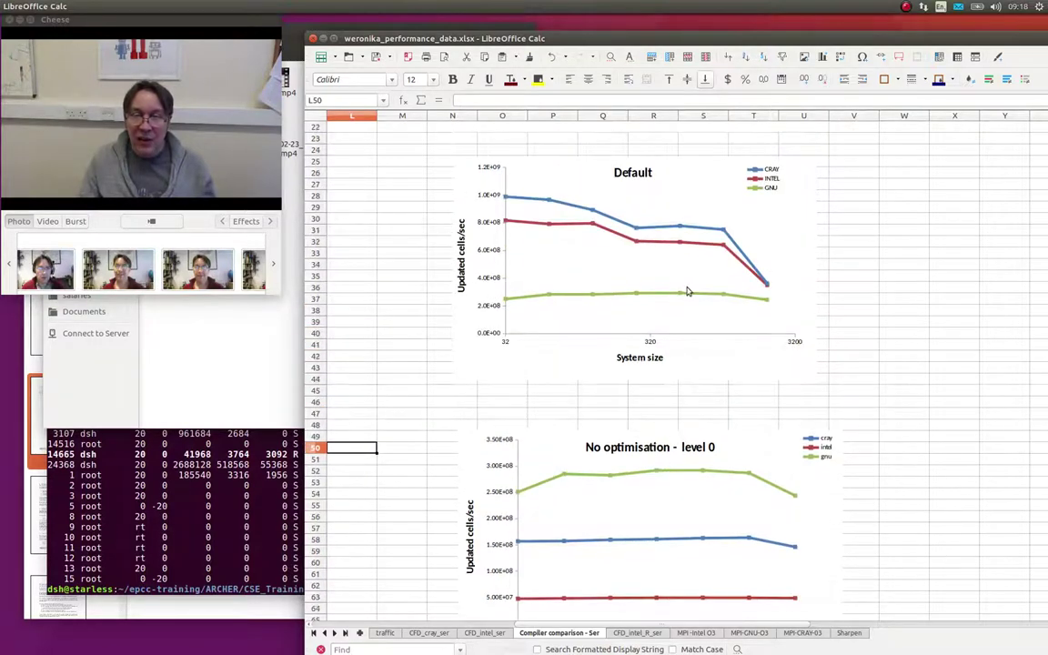
scroll(662, 311, "up", 1)
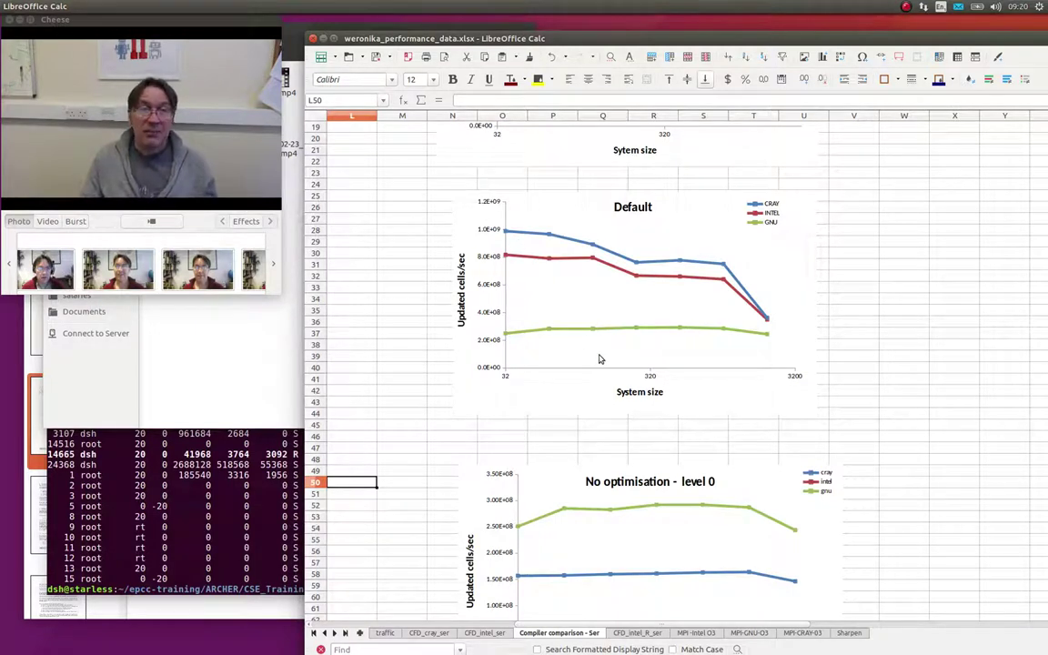
- Scroll up the Compiler comparison - Ser sheet to the Optimisation level 3 chart
scroll(582, 364, "up", 4)
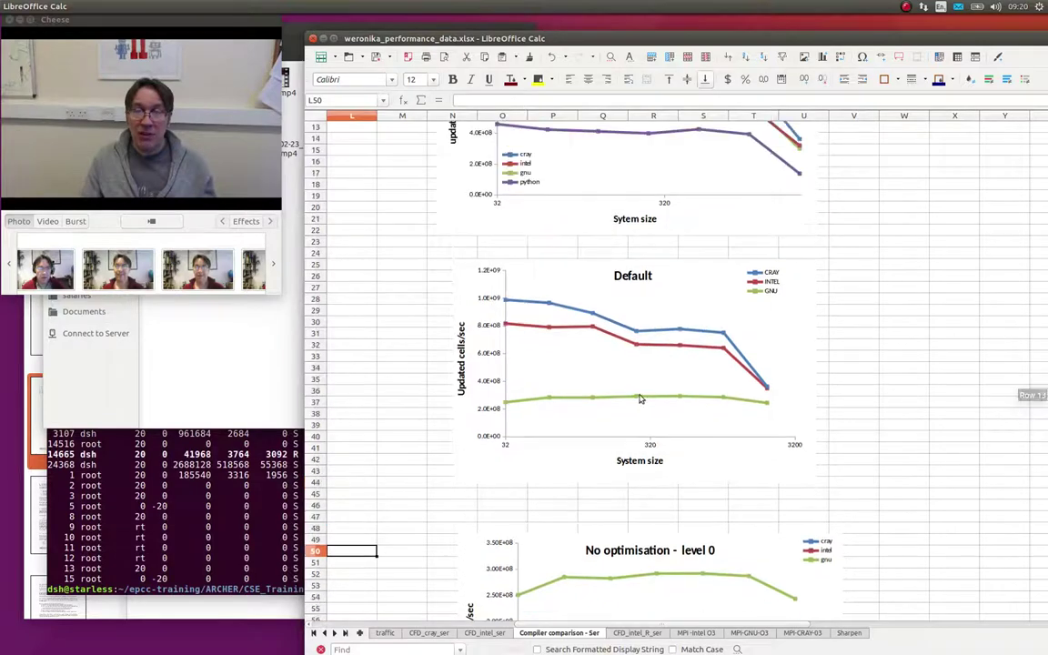
scroll(641, 406, "up", 2)
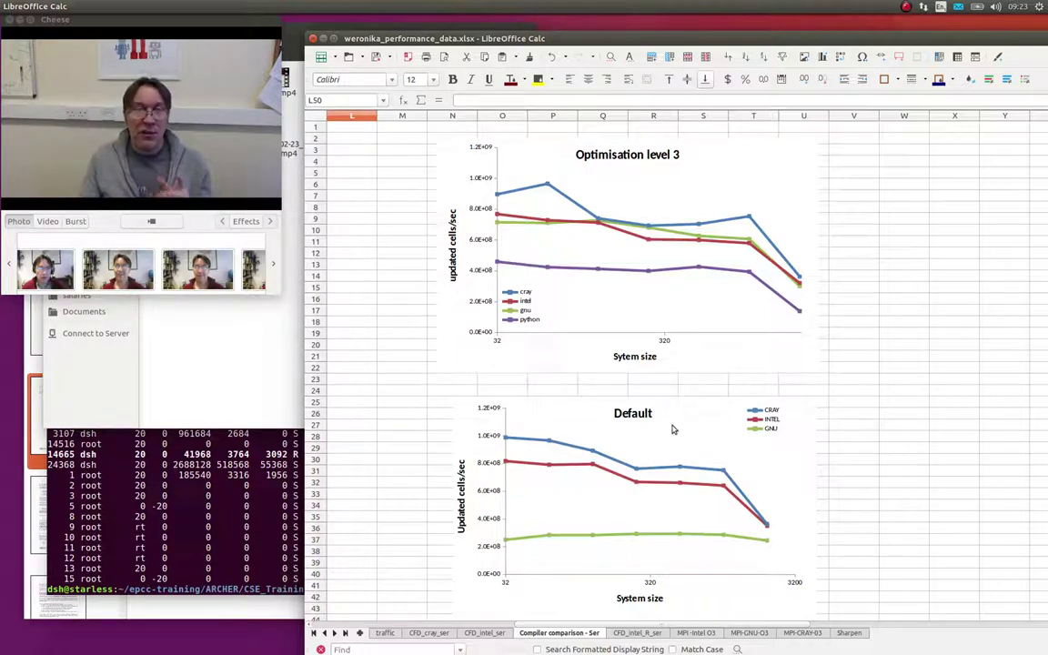
- Switch to the CFD_intel_R_ser sheet and shift the Calc window further left
scroll(673, 429, "down", 11)
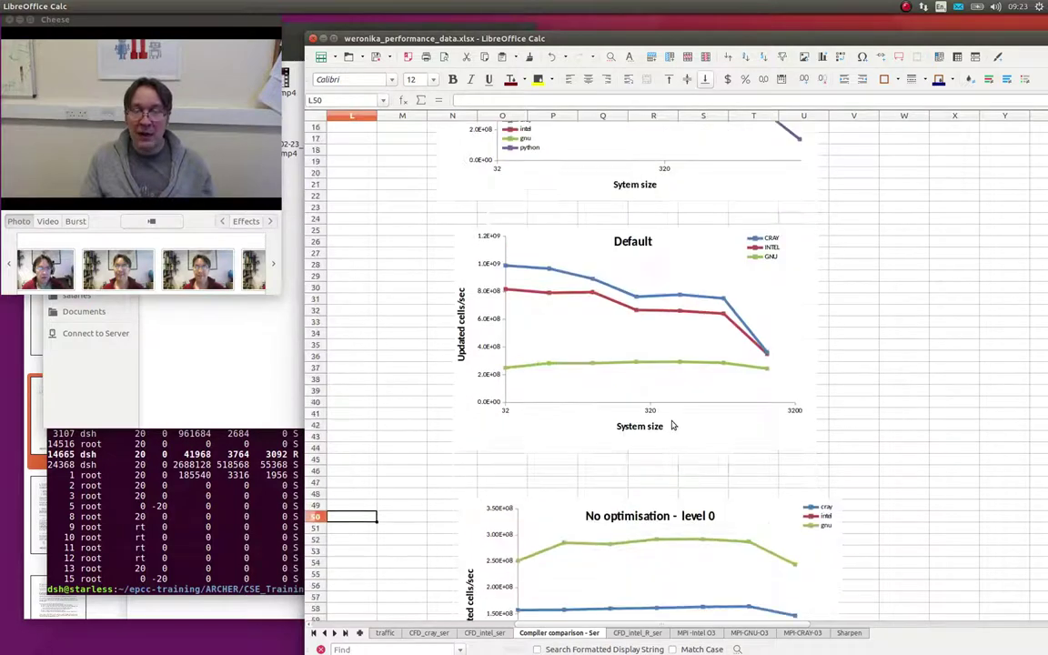
scroll(682, 424, "up", 6)
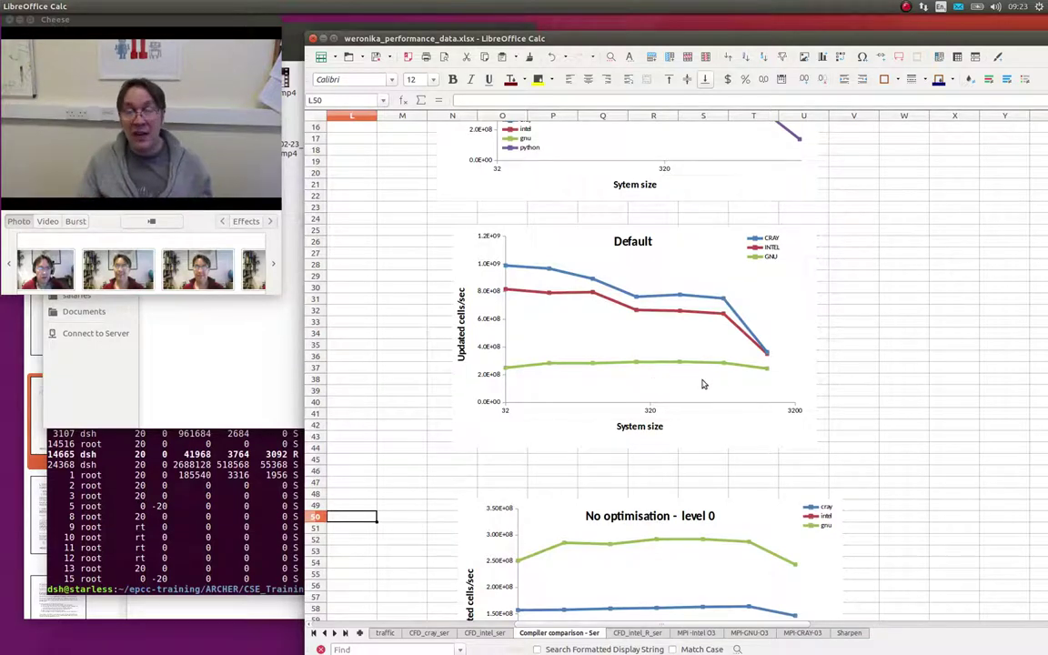
scroll(700, 383, "up", 5)
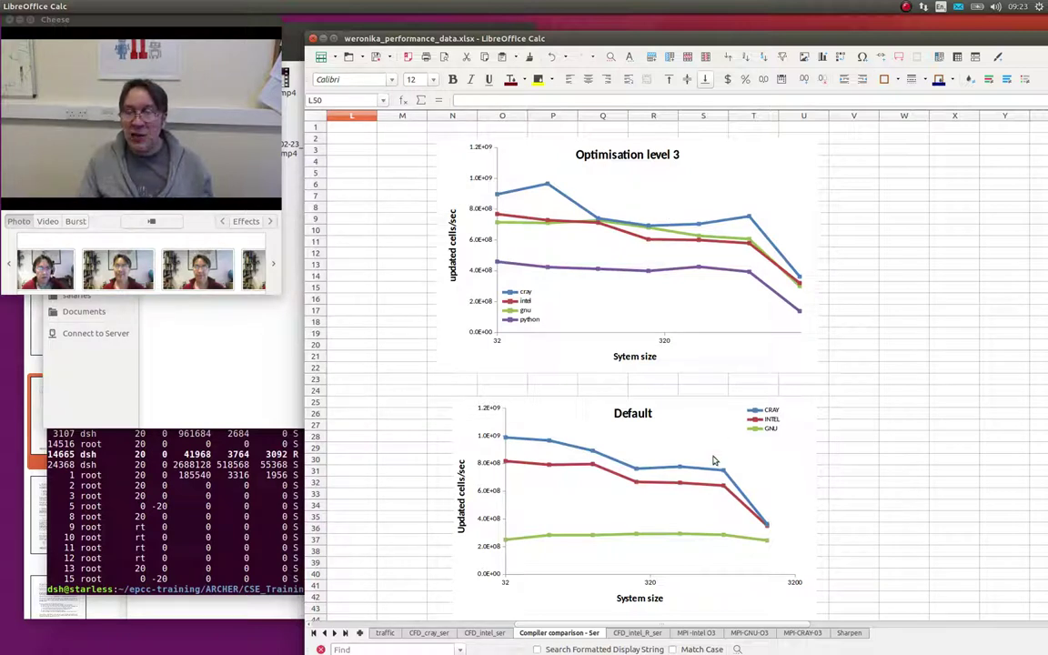
scroll(714, 462, "down", 1)
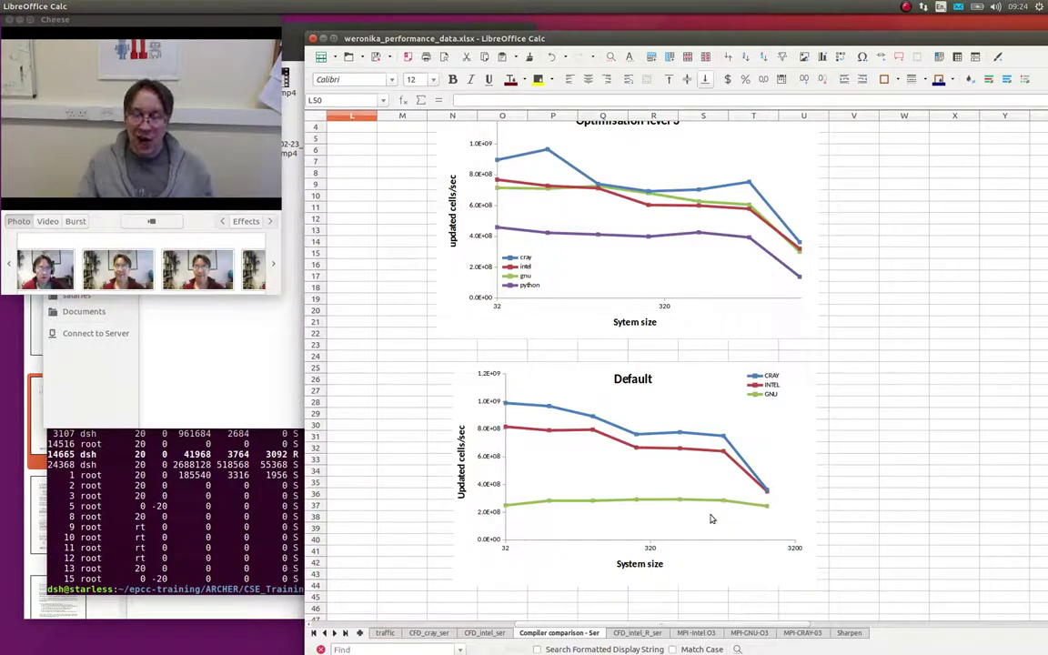
scroll(711, 519, "up", 1)
left_click_drag(723, 626, 555, 629)
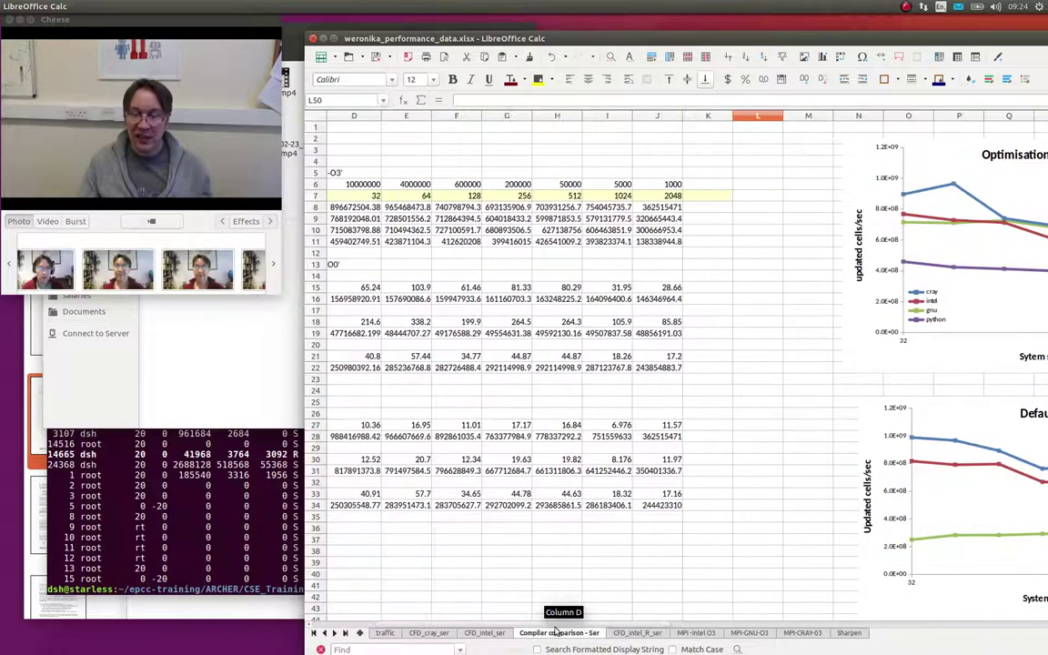
left_click(637, 633)
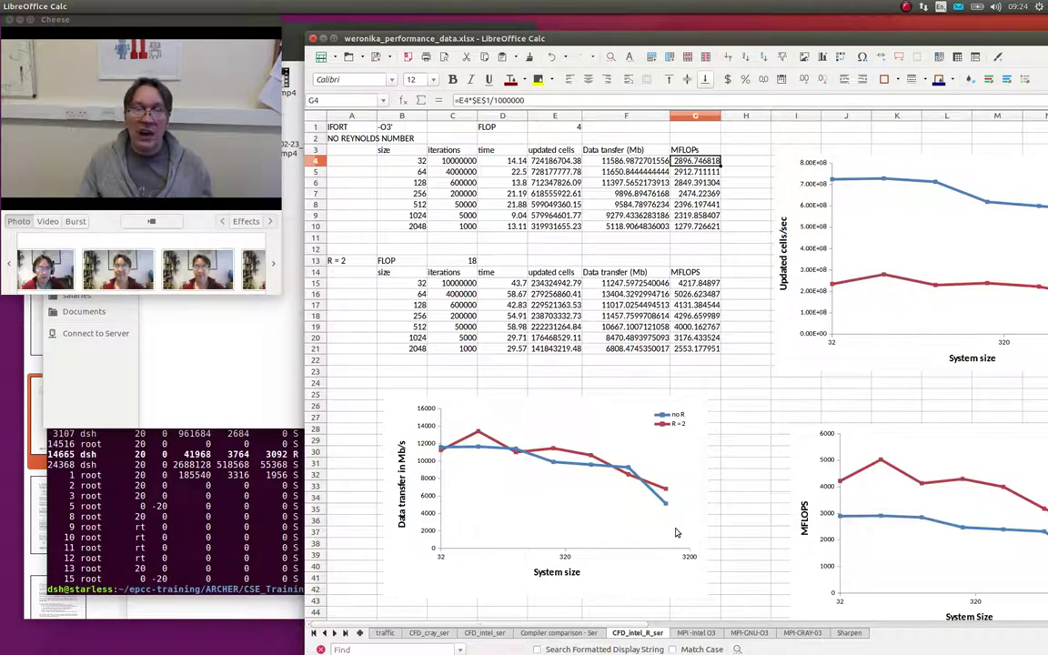
left_click_drag(601, 41, 536, 42)
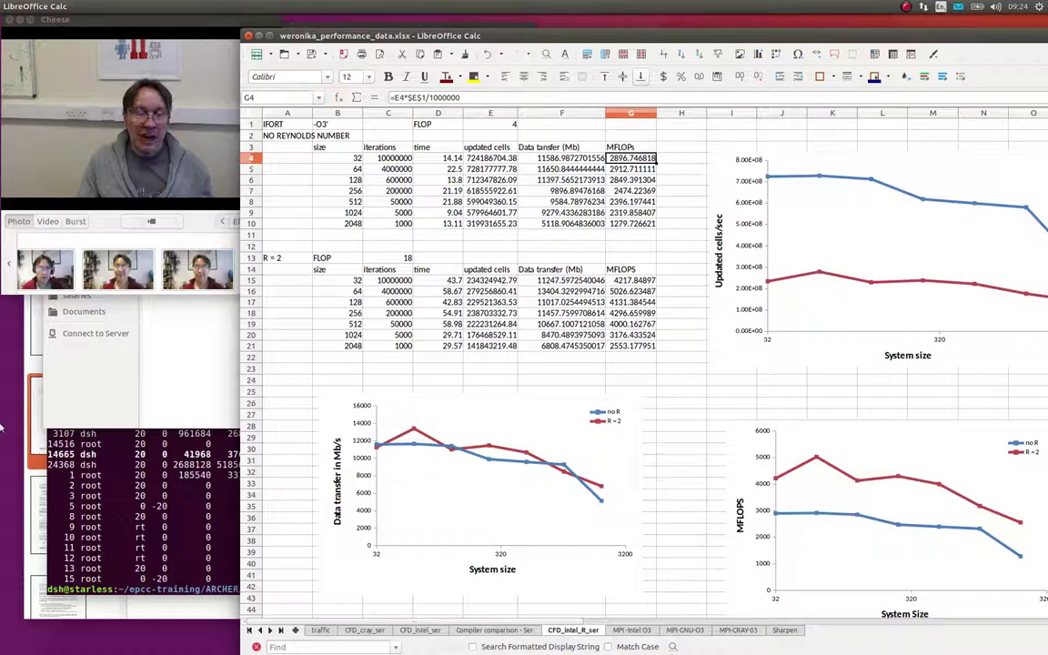
- Bring up Document Viewer with all six open PDFs spread side by side
mouse_move(2, 425)
left_click(15, 318)
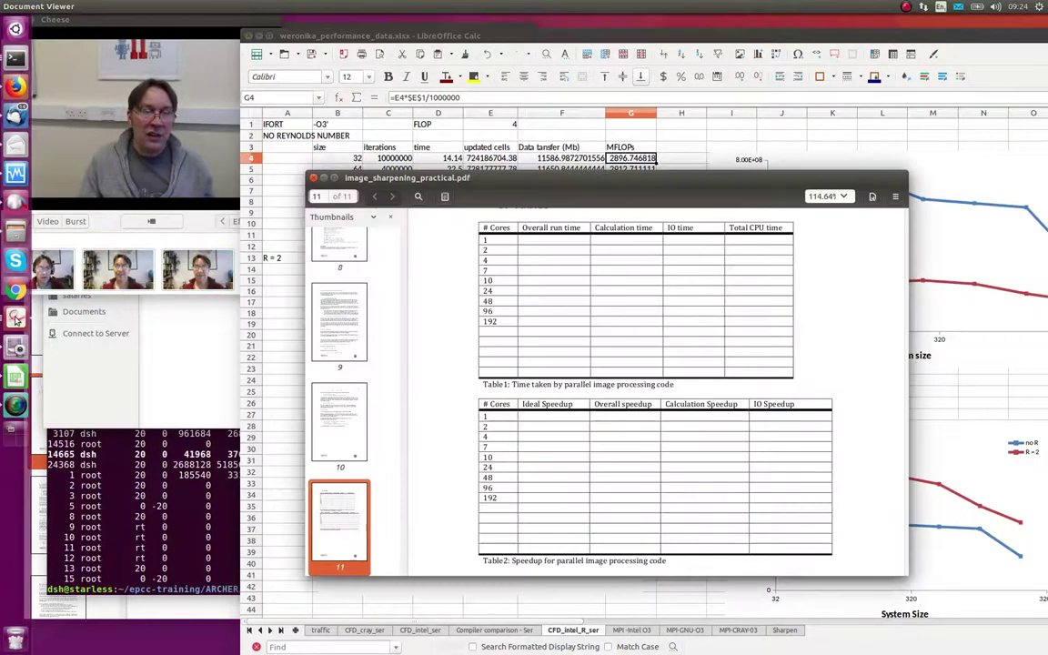
left_click(15, 318)
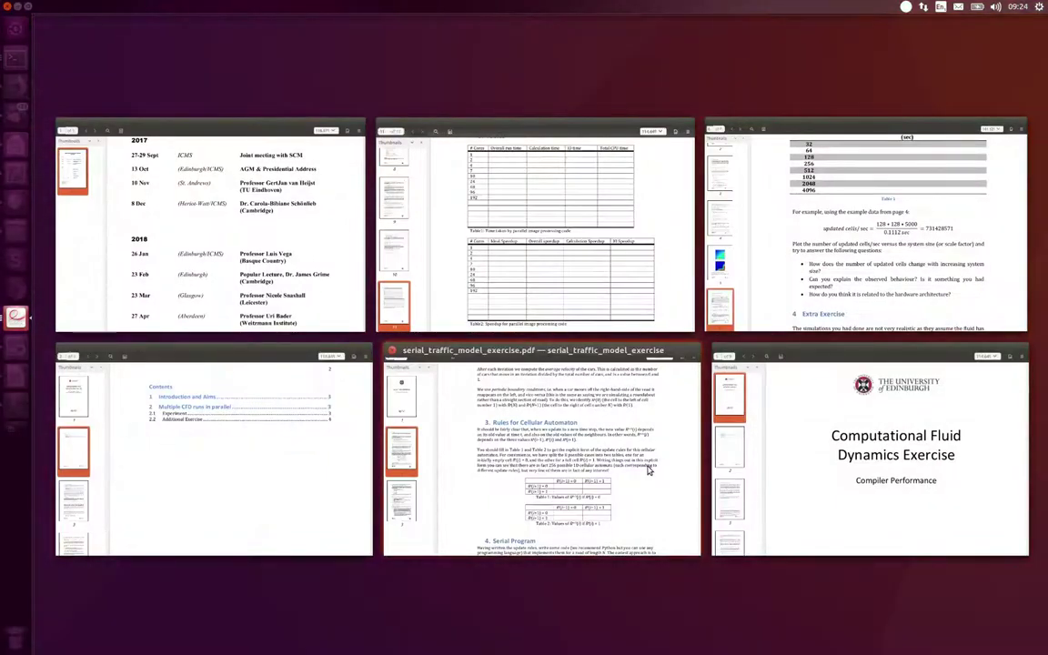
- Bring CFD exercise.pdf forward and scroll through pages 5–7 to Figure 3, Re = 1.8
left_click(782, 279)
scroll(673, 362, "up", 5)
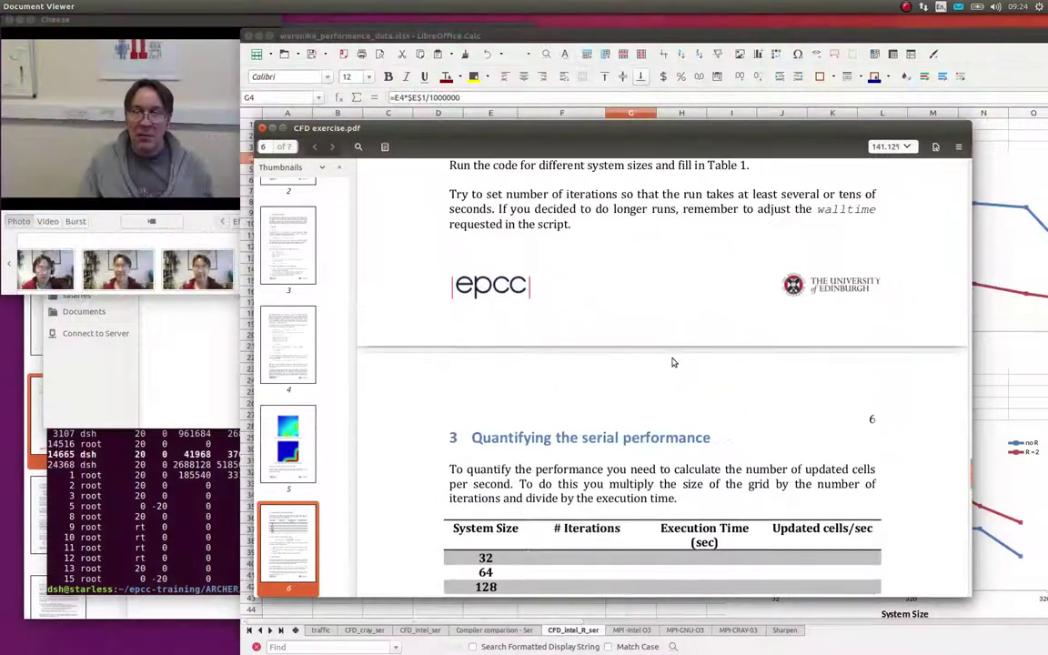
scroll(673, 362, "up", 5)
scroll(669, 355, "down", 10)
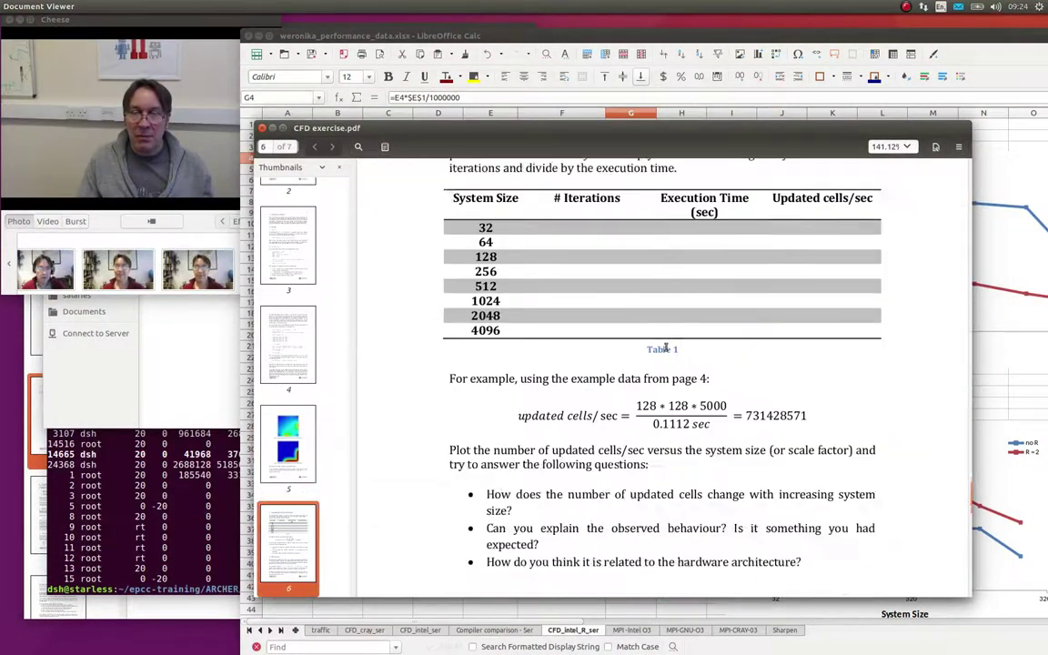
scroll(665, 347, "down", 12)
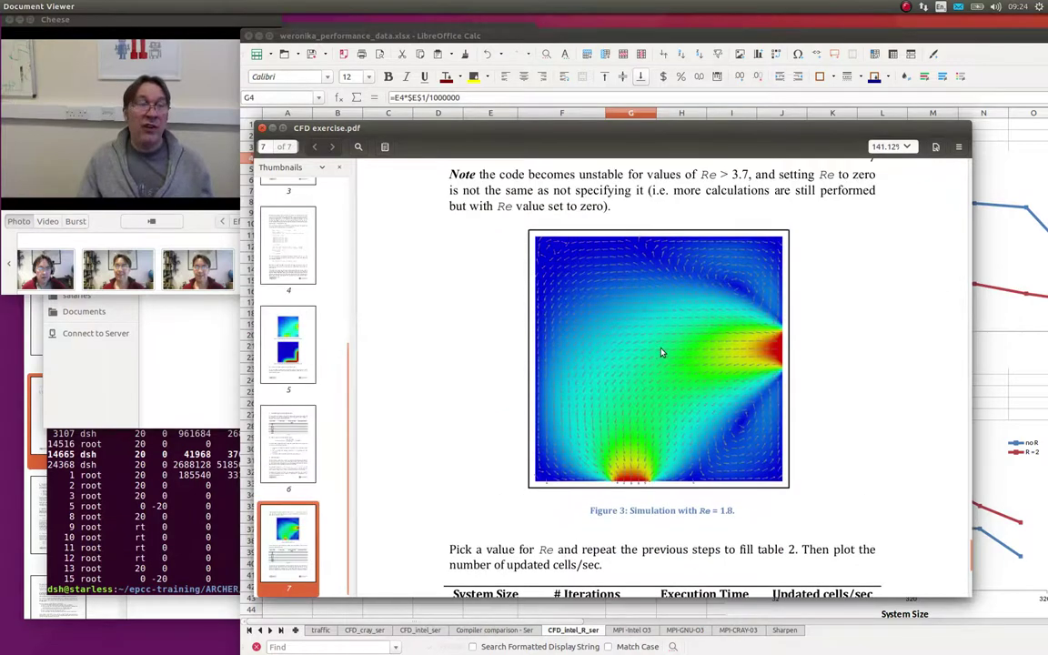
scroll(661, 353, "up", 12)
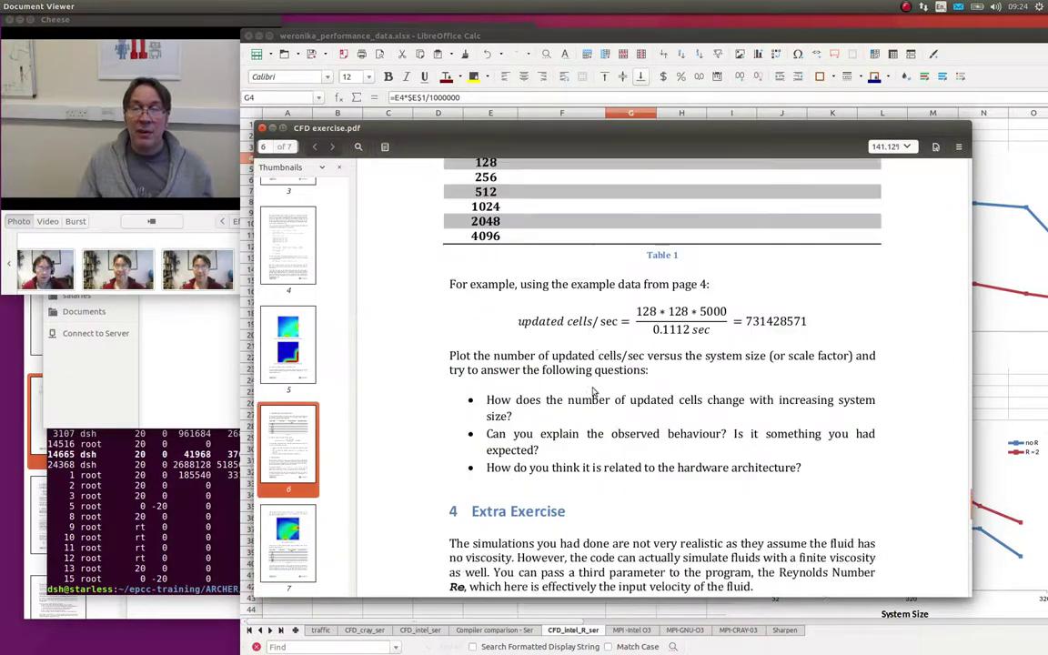
scroll(592, 392, "up", 10)
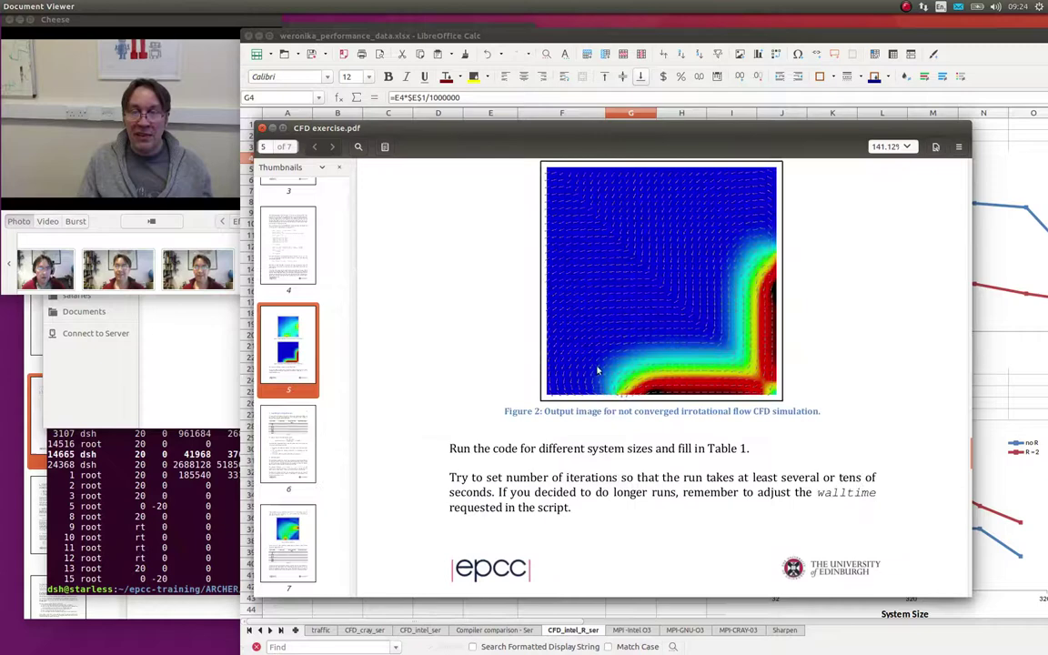
scroll(598, 370, "up", 5)
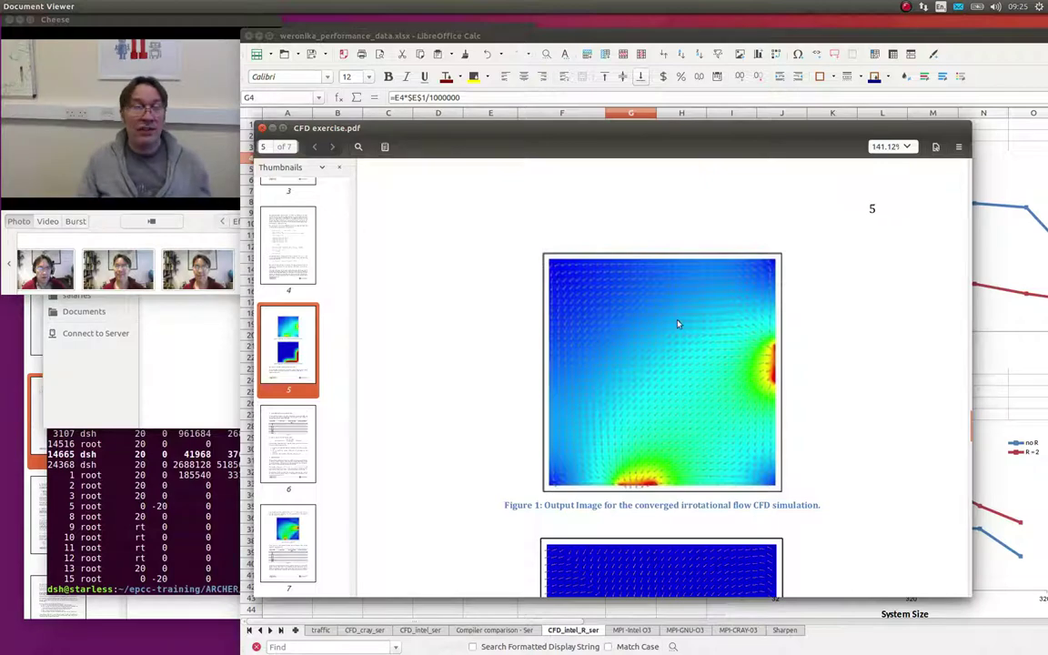
scroll(679, 326, "down", 5)
scroll(671, 341, "down", 20)
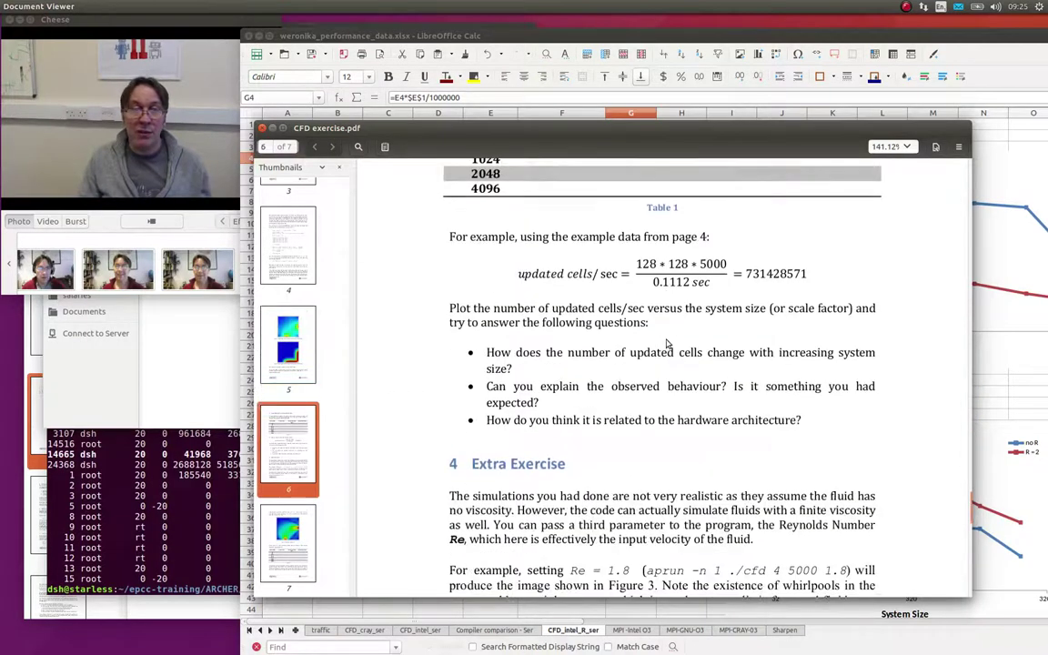
scroll(665, 339, "down", 3)
scroll(764, 306, "up", 1)
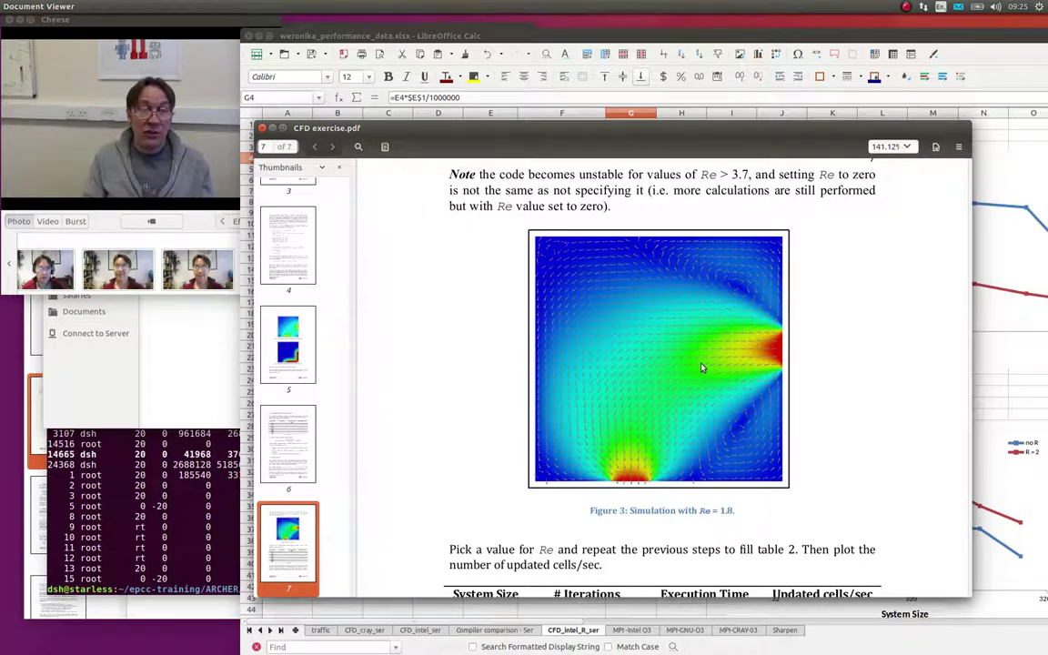
- Return to the CFD_intel_R_ser sheet comparing no R against R = 2
left_click(592, 634)
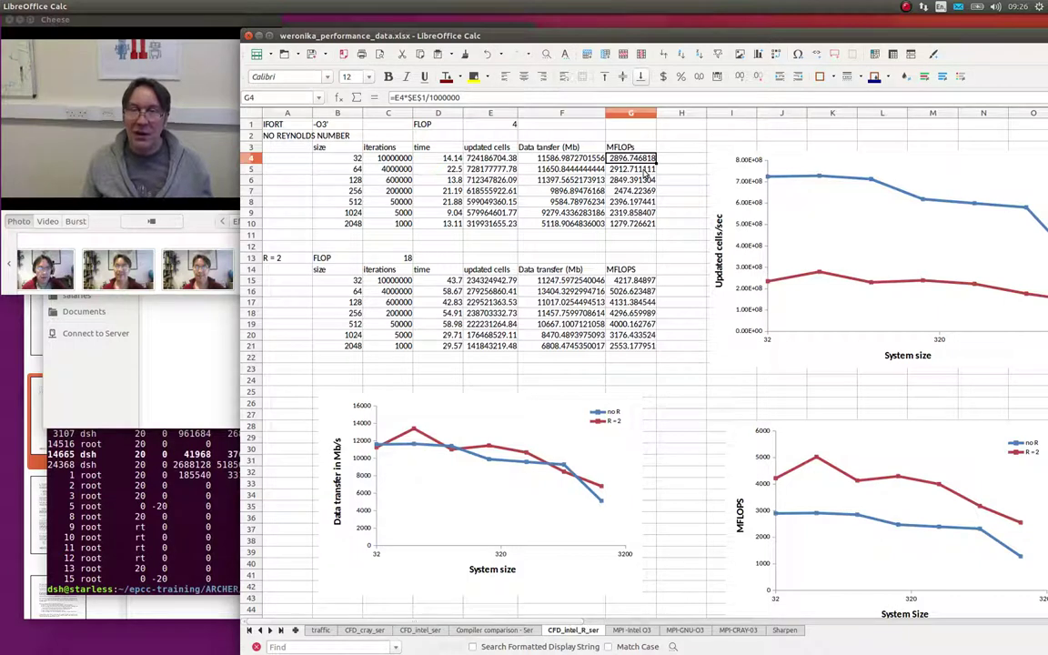
left_click(652, 171)
key("Down")
key("Down")
key("Down")
key("Down")
key("Down")
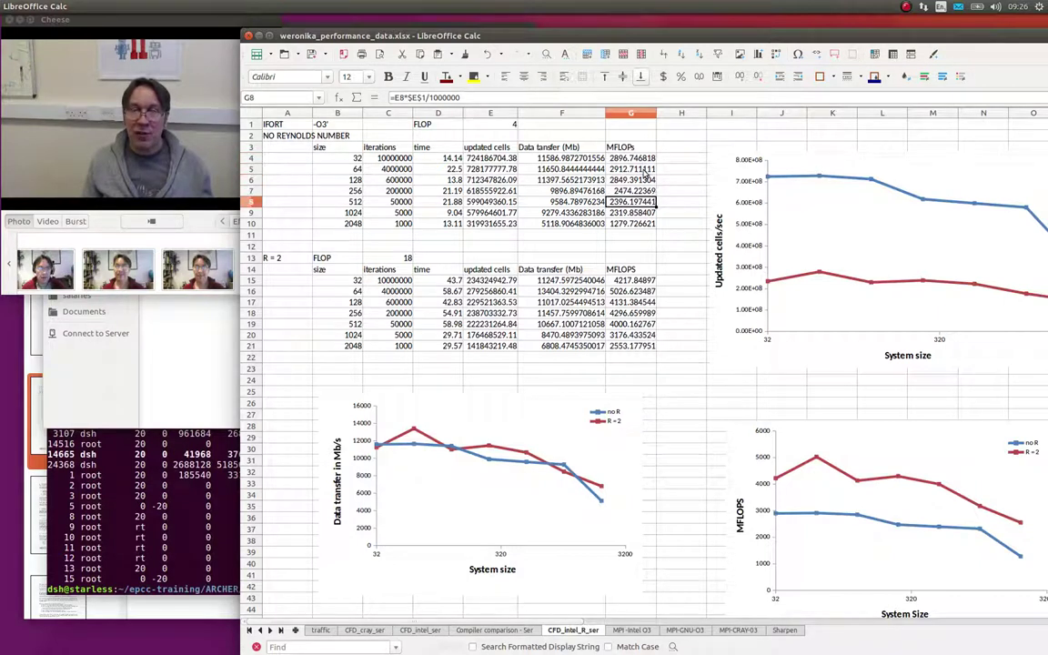
key("Down")
key("Down")
key("Down")
key("Down")
key("Down")
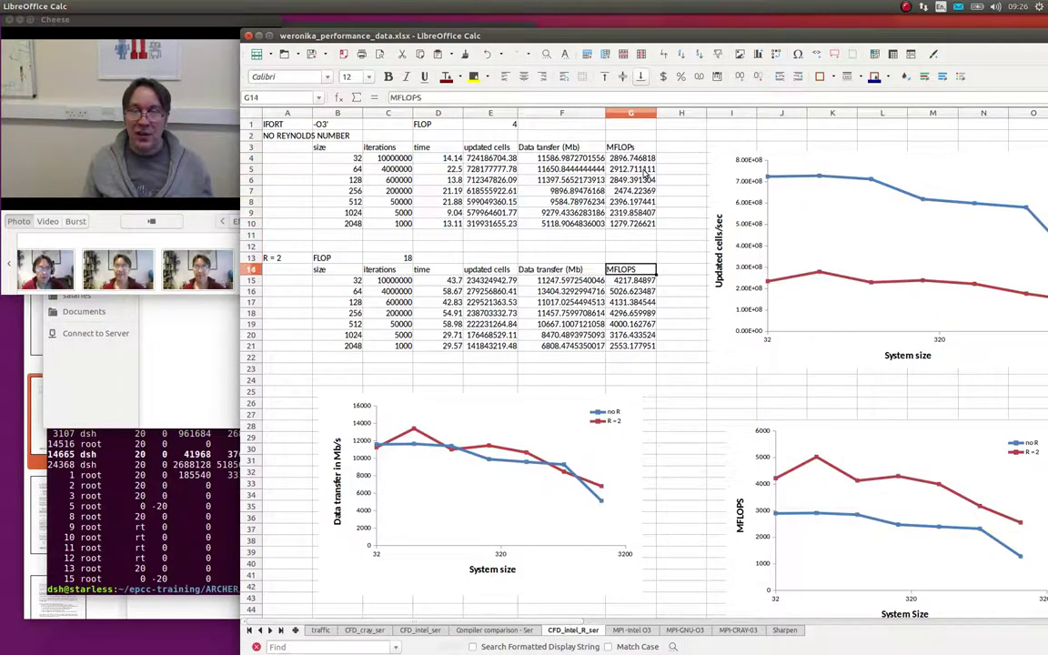
key("Down")
key("Down")
key("Down")
key("Down")
key("Down")
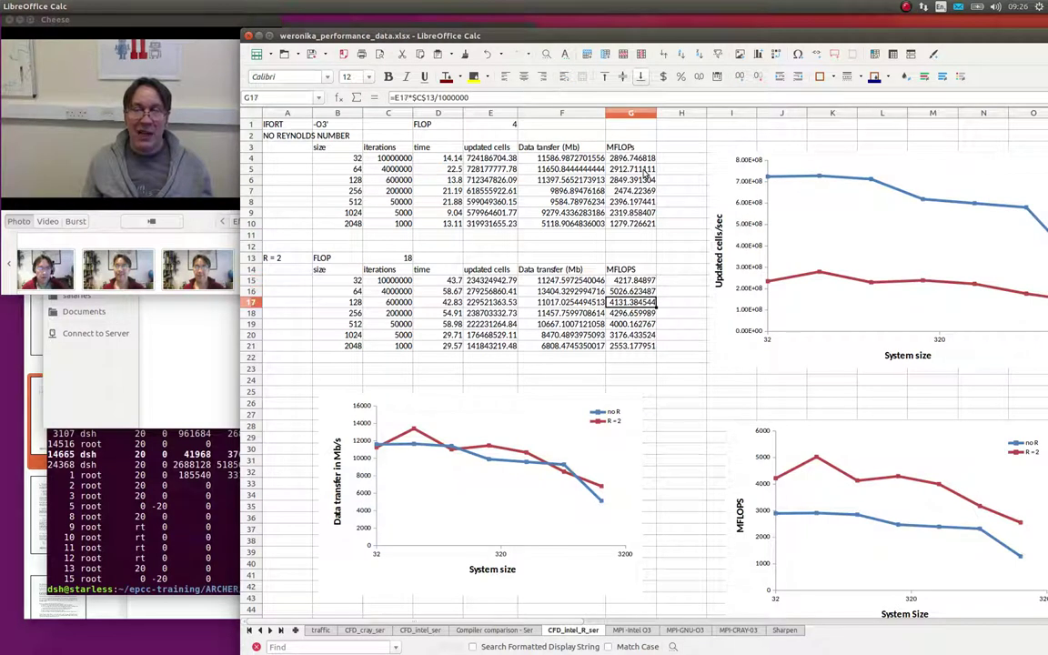
key("Up")
key("Up")
key("Up")
key("Up")
key("Up")
key("Up")
key("Up")
key("Up")
key("Up")
key("Up")
key("Up")
key("Up")
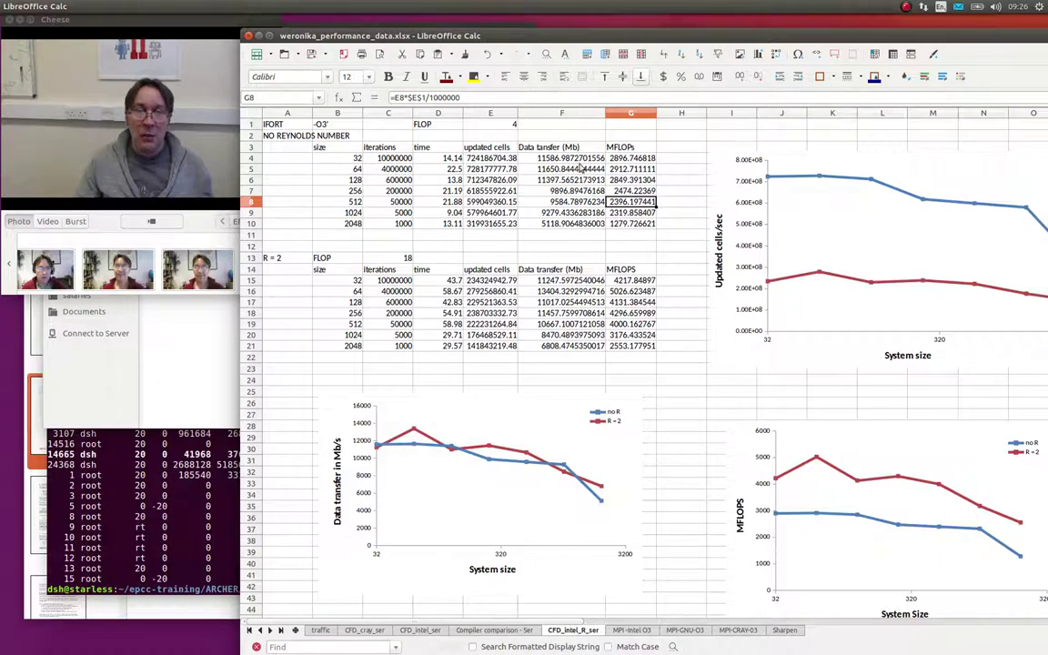
left_click(581, 160)
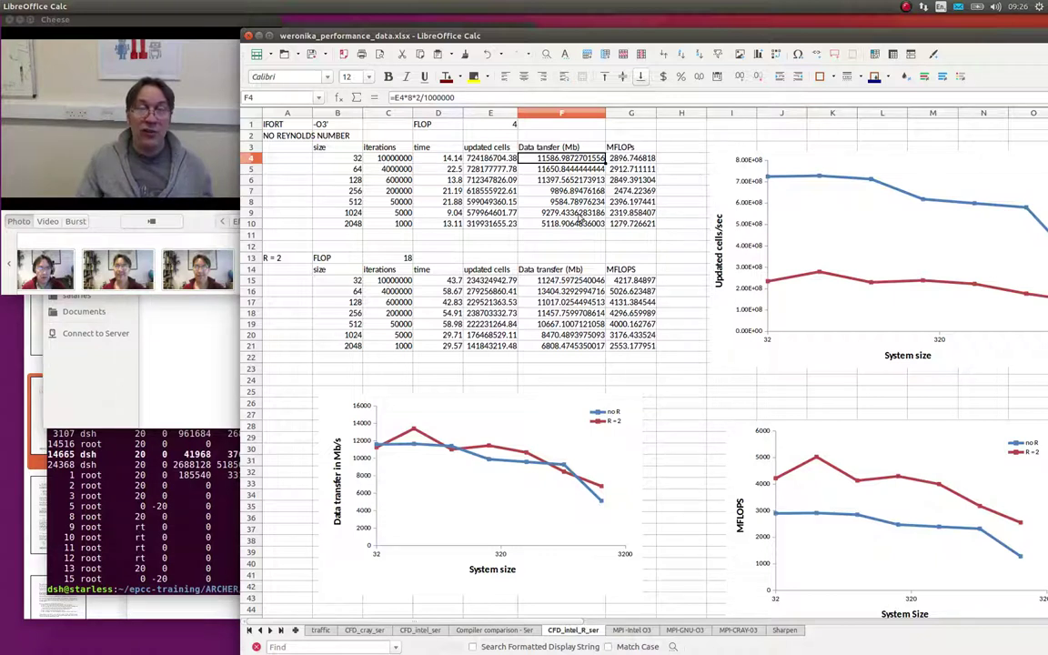
left_click(579, 281)
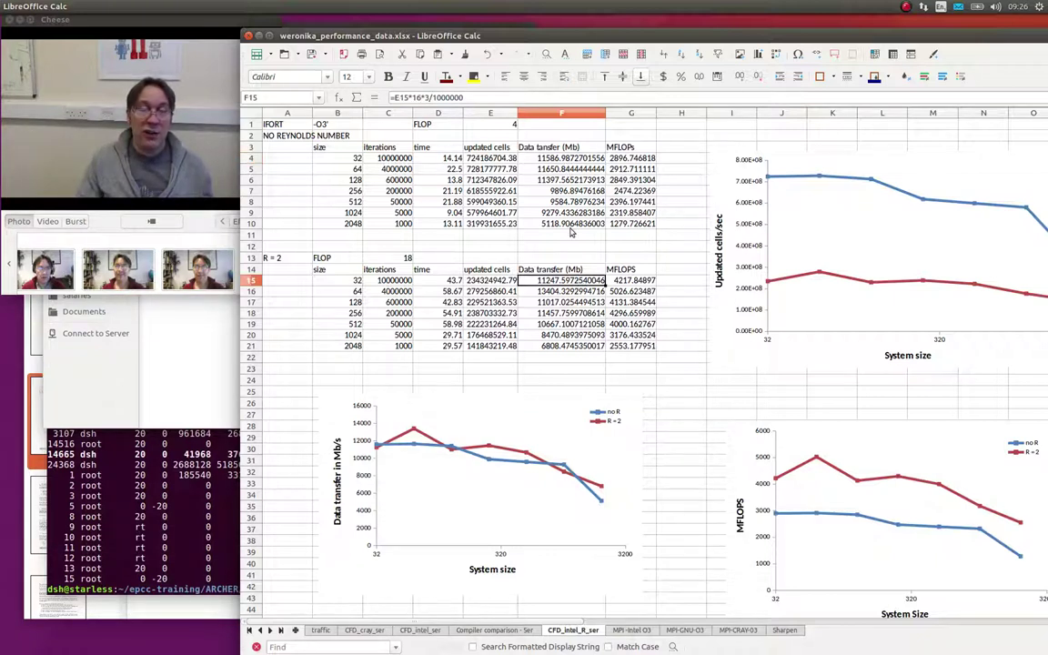
left_click(571, 160)
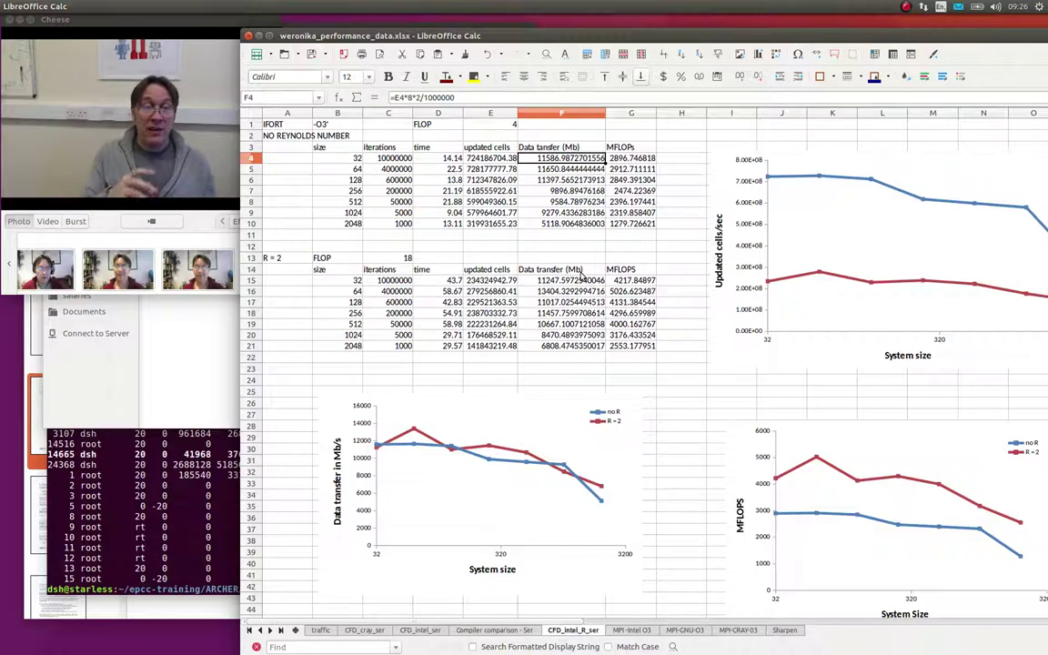
left_click(633, 296)
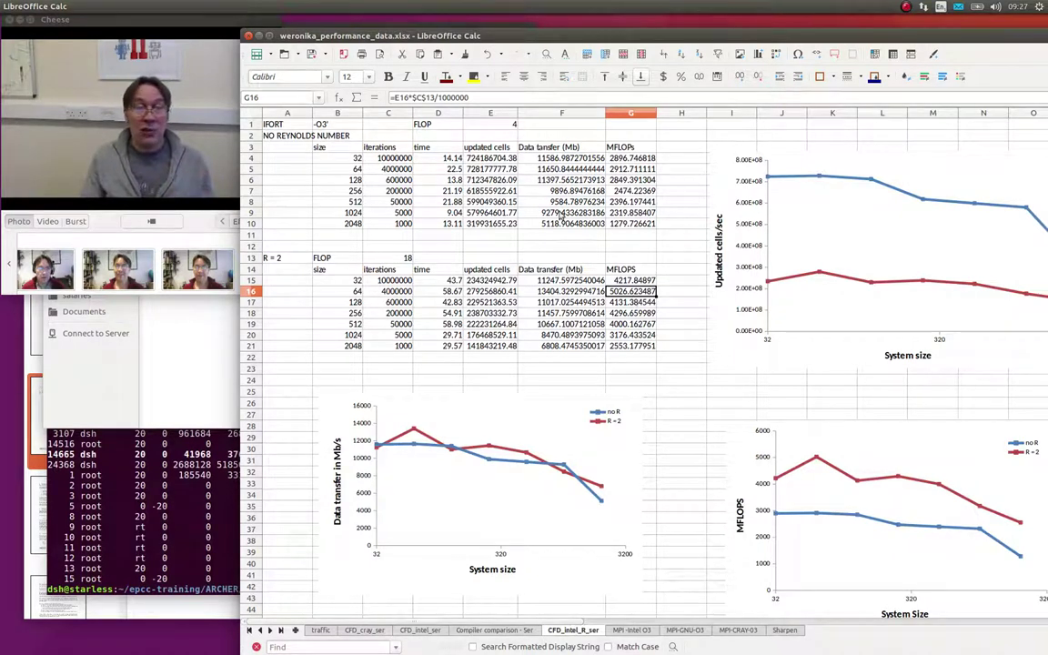
left_click(575, 227)
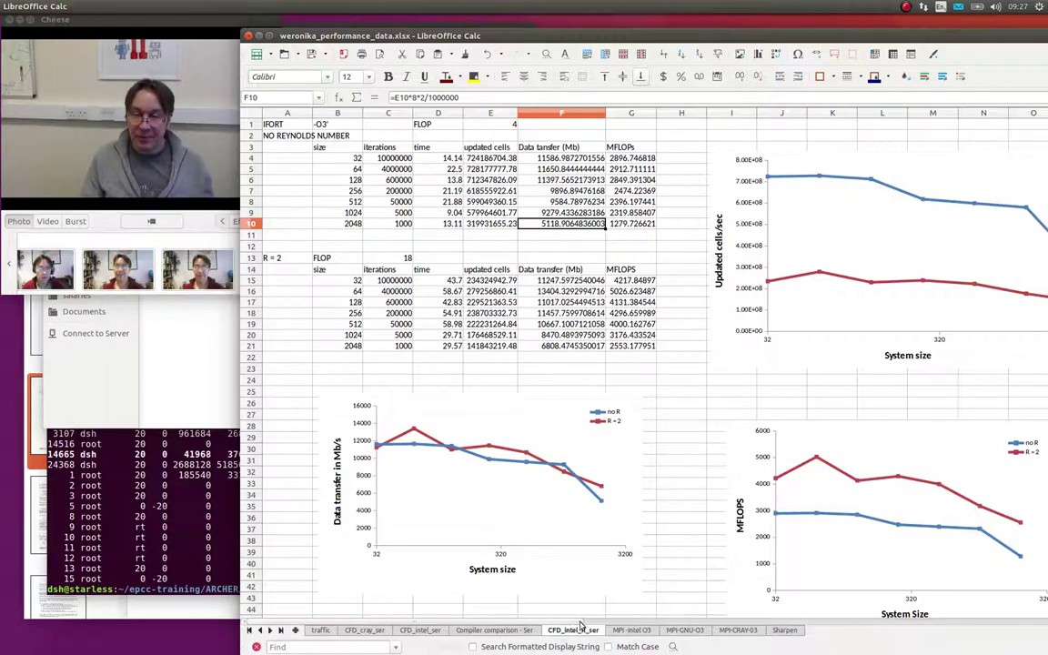
- Scroll the CFD_intel_R_ser sheet so the whole Data transfer in Mb/s chart is visible
scroll(702, 552, "right", 2)
scroll(711, 543, "down", 8)
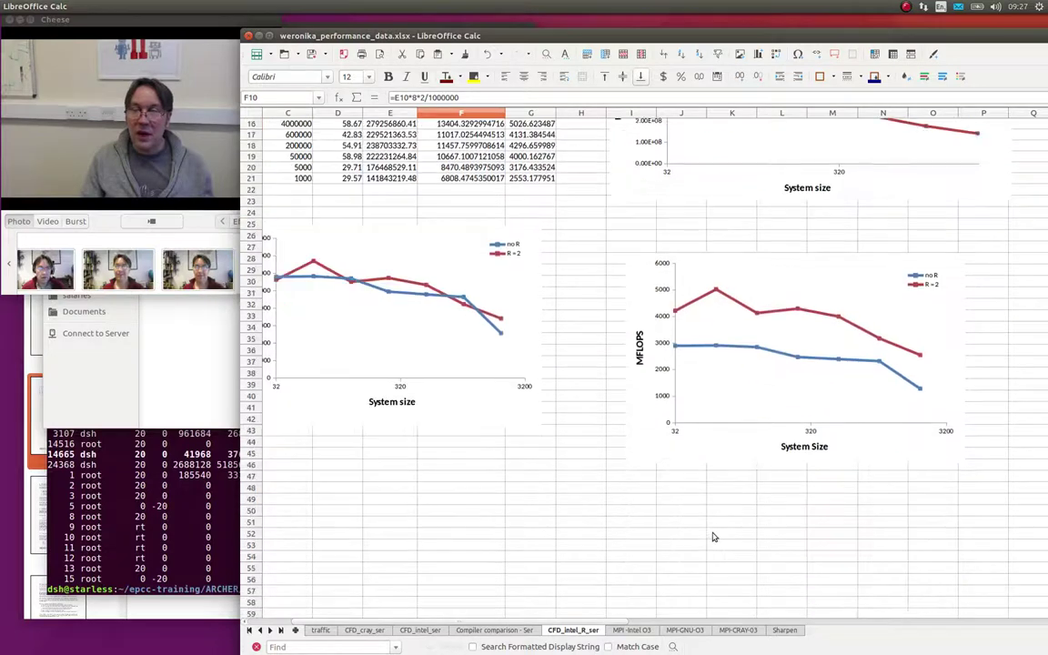
scroll(711, 538, "up", 8)
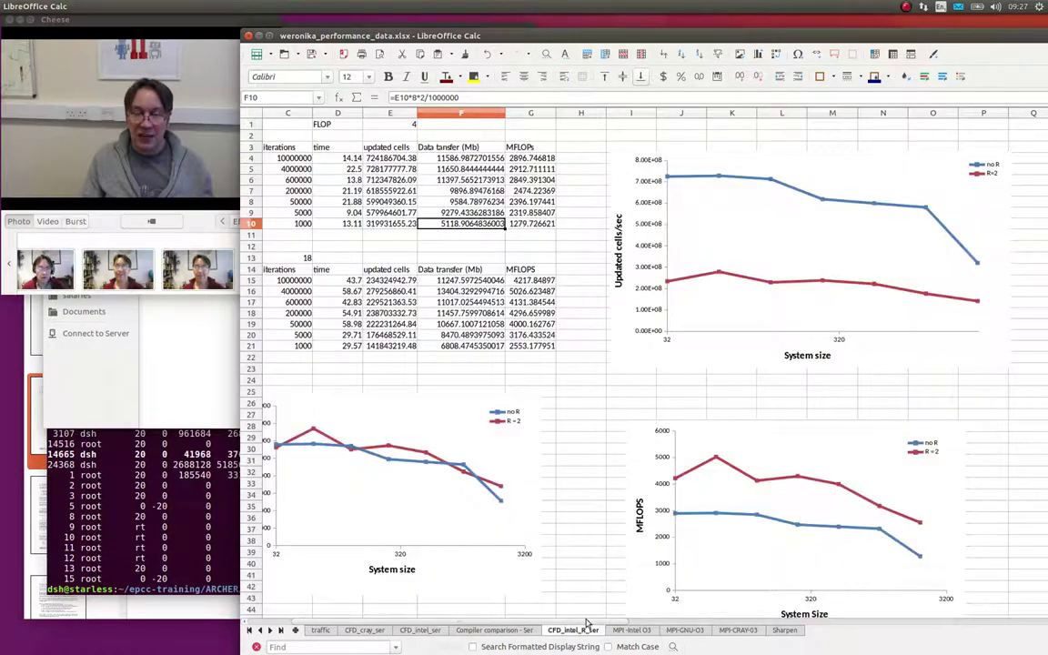
left_click_drag(591, 622, 559, 624)
scroll(468, 514, "down", 1)
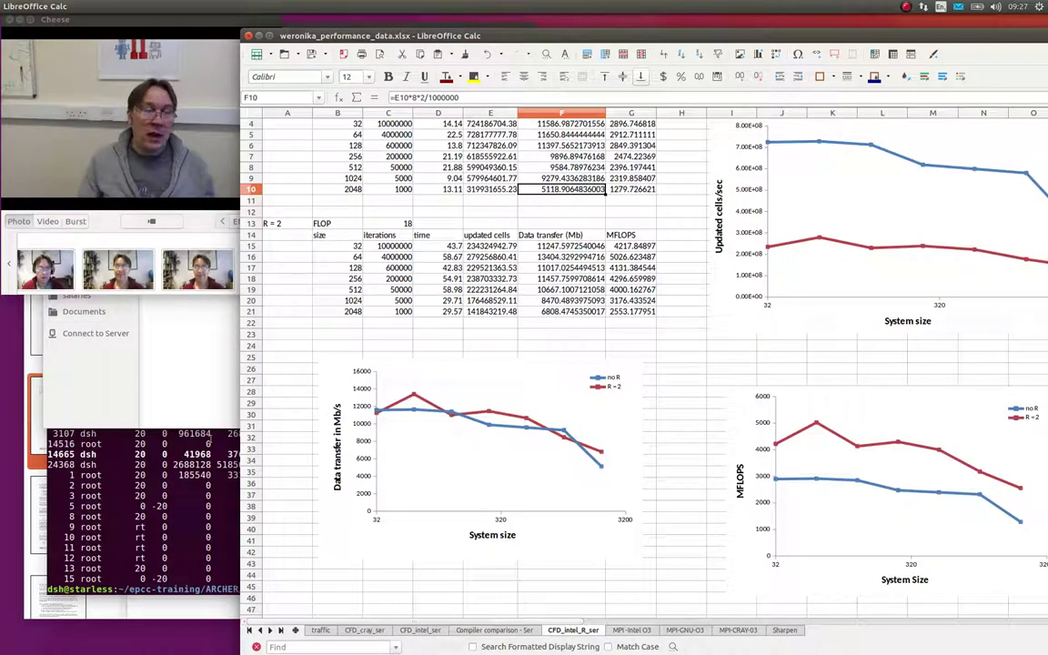
- Raise the Week 5 course page in Firefox and open the W05-L04-Streams.pdf lecture attachment
mouse_move(11, 106)
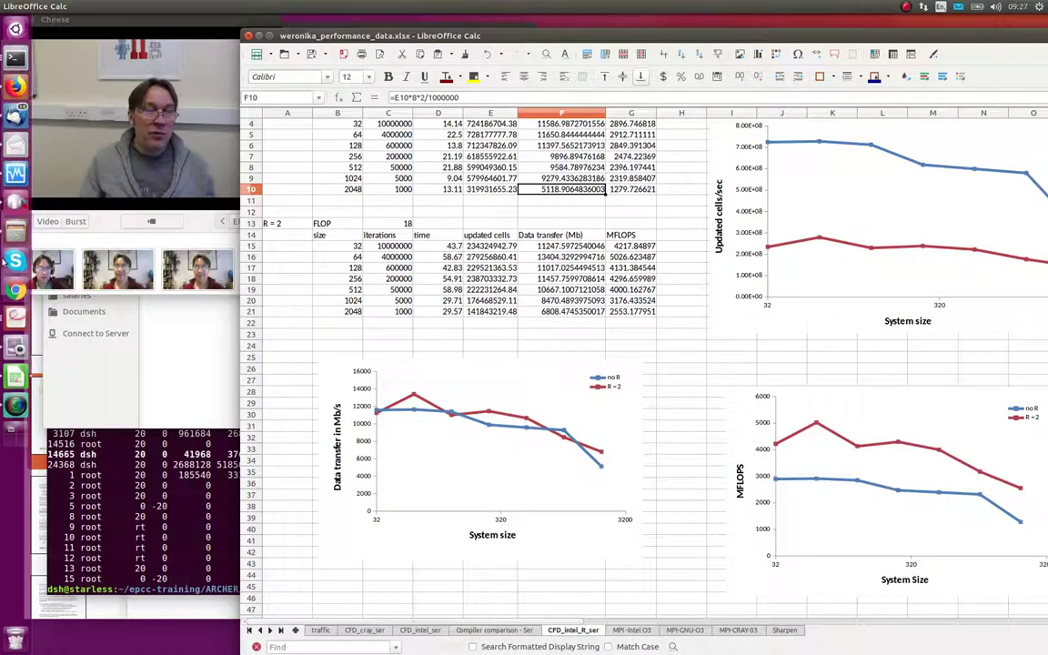
left_click(14, 84)
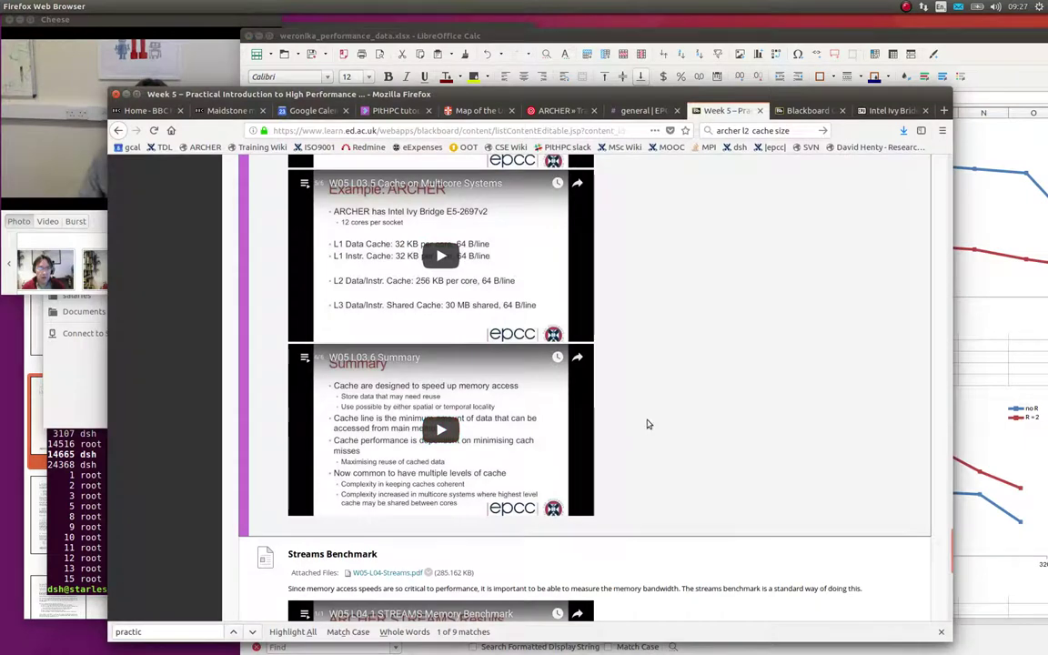
scroll(648, 424, "down", 5)
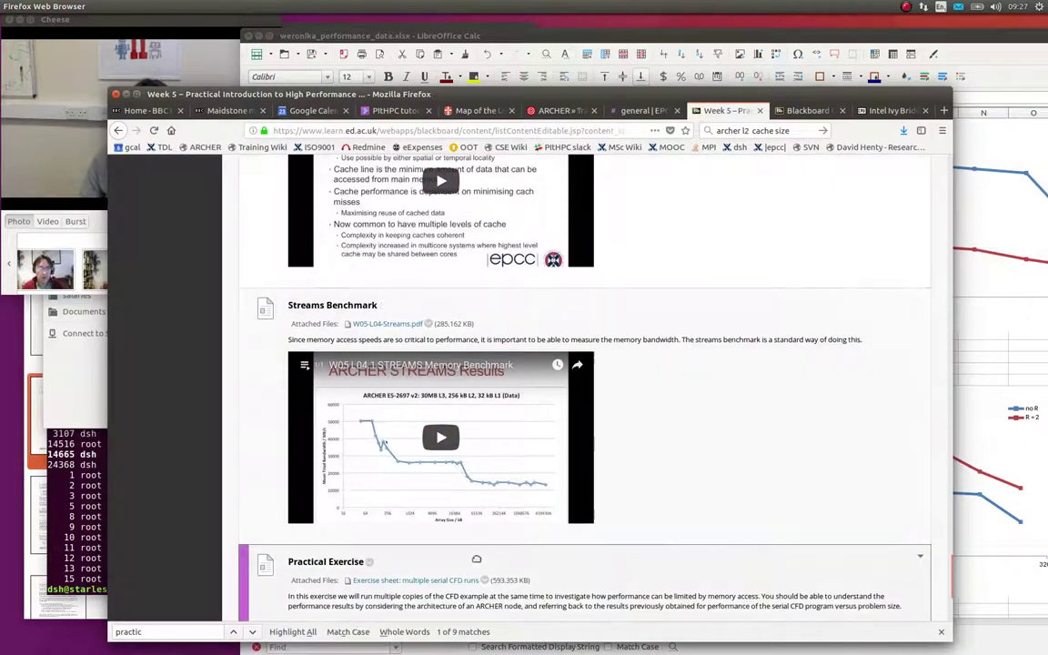
scroll(476, 558, "up", 1)
left_click(411, 390)
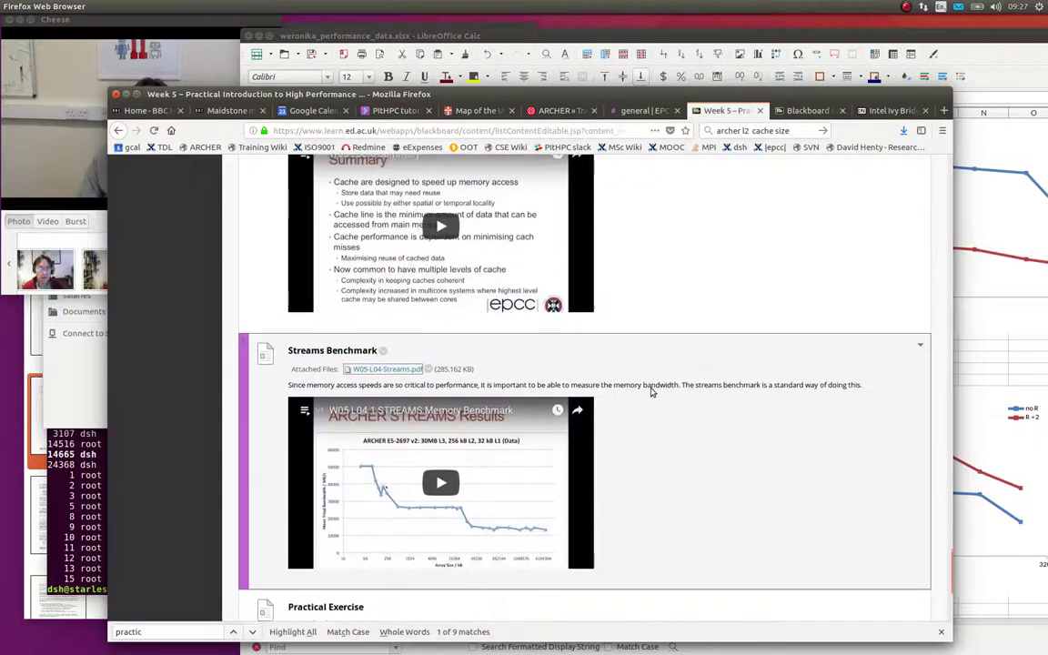
scroll(651, 392, "down", 1)
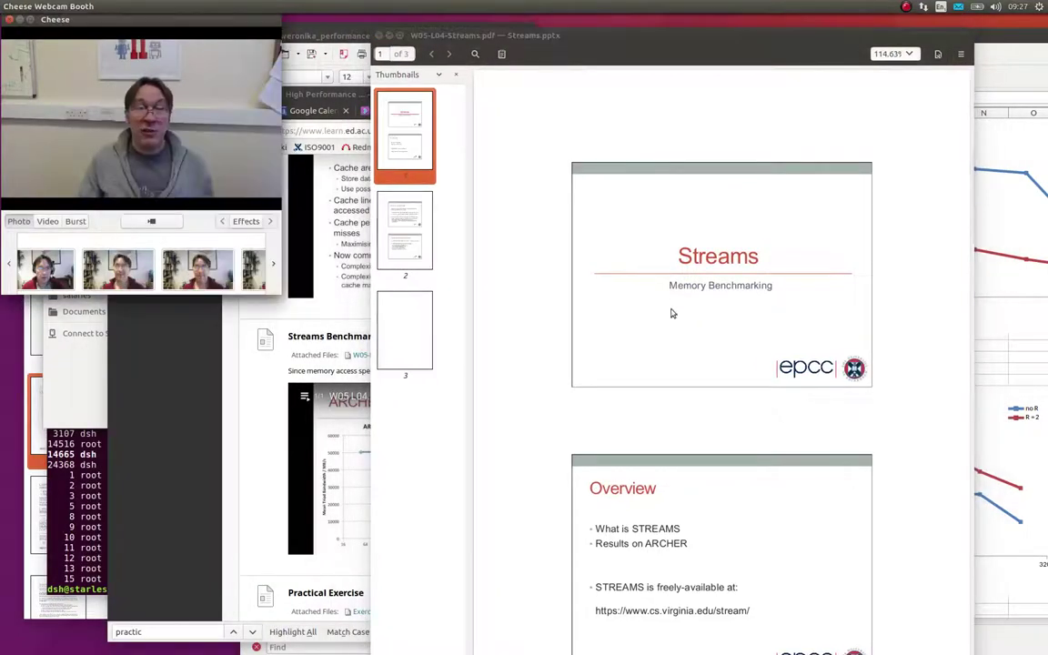
- Scroll the Streams PDF to slide 3, the ARCHER STREAMS Results graph
scroll(730, 311, "down", 10)
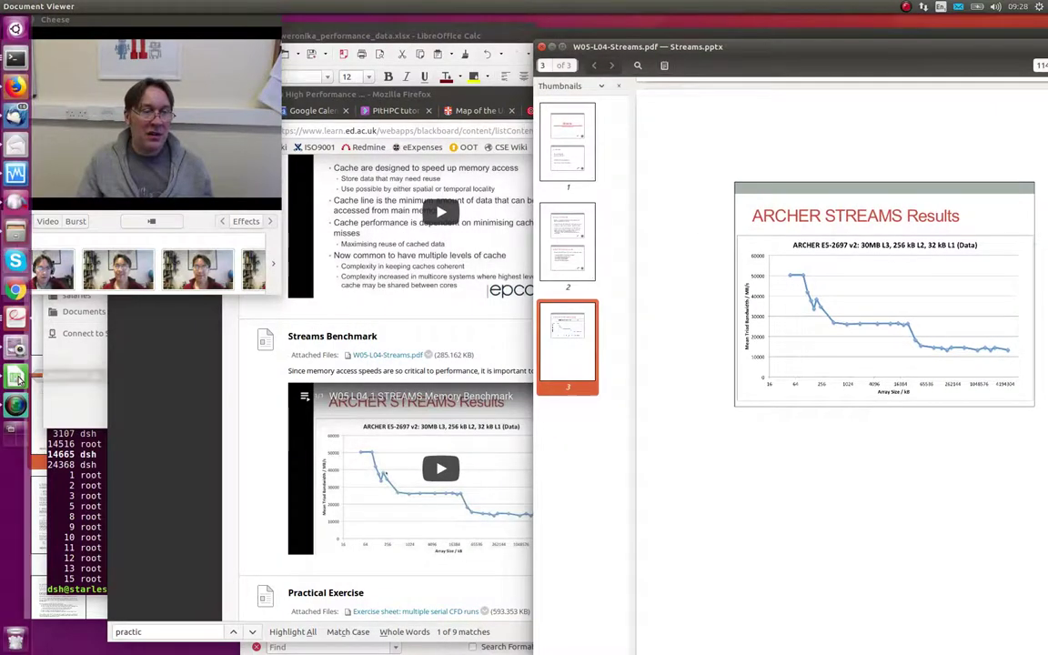
- Place the Calc spreadsheet and the Streams slide side by side, ending with the spreadsheet charts in front
left_click(16, 340)
left_click_drag(583, 41, 285, 52)
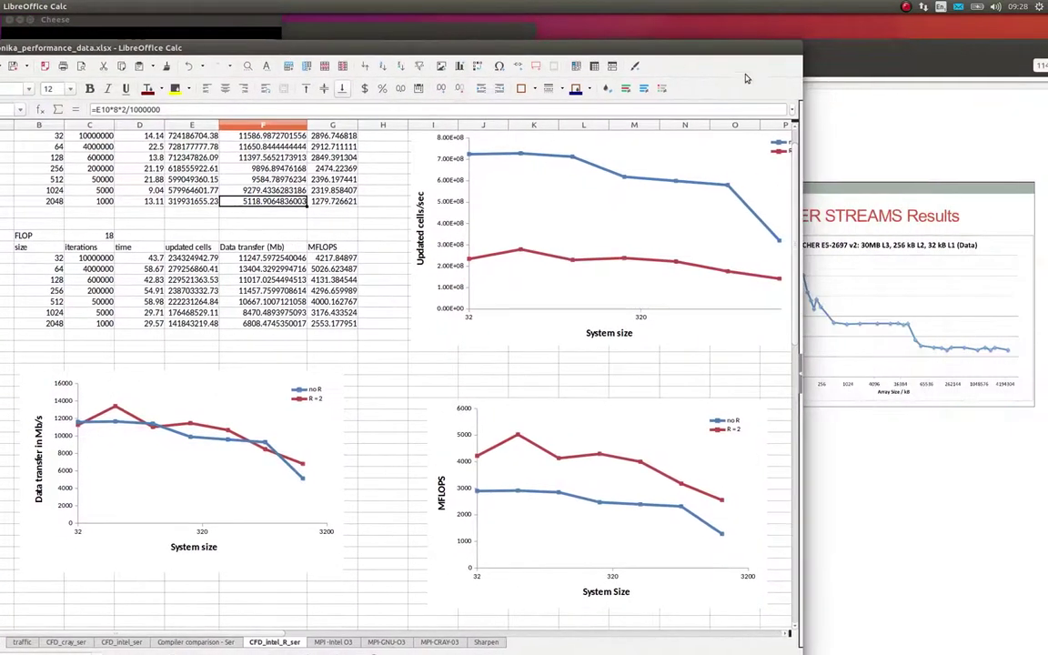
left_click(896, 46)
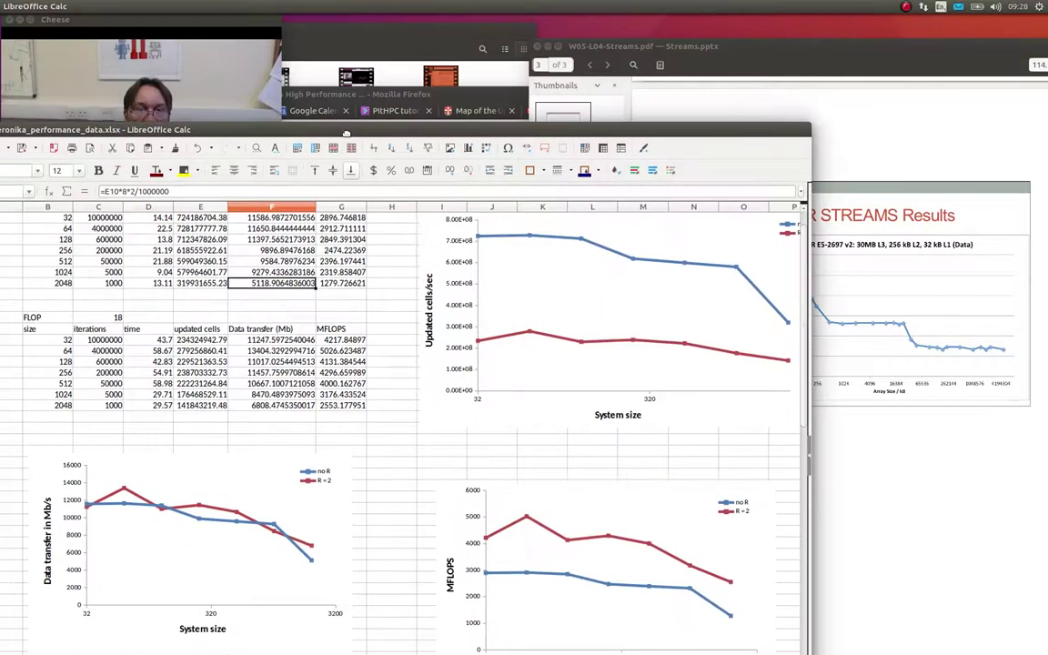
left_click_drag(306, 50, 314, 133)
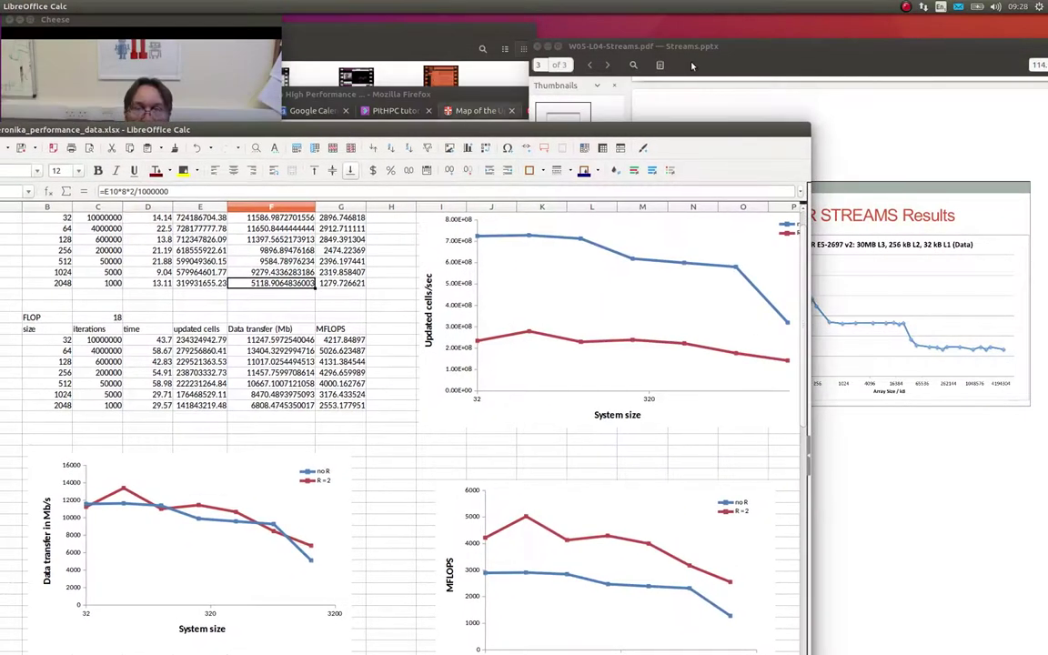
left_click_drag(697, 47, 688, 80)
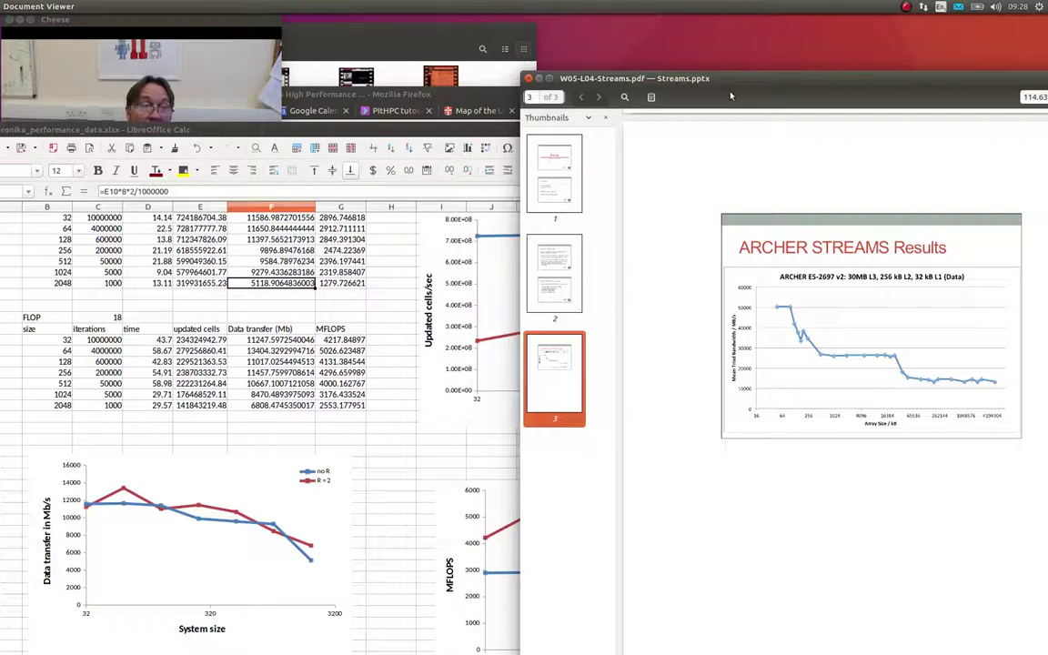
left_click(218, 21)
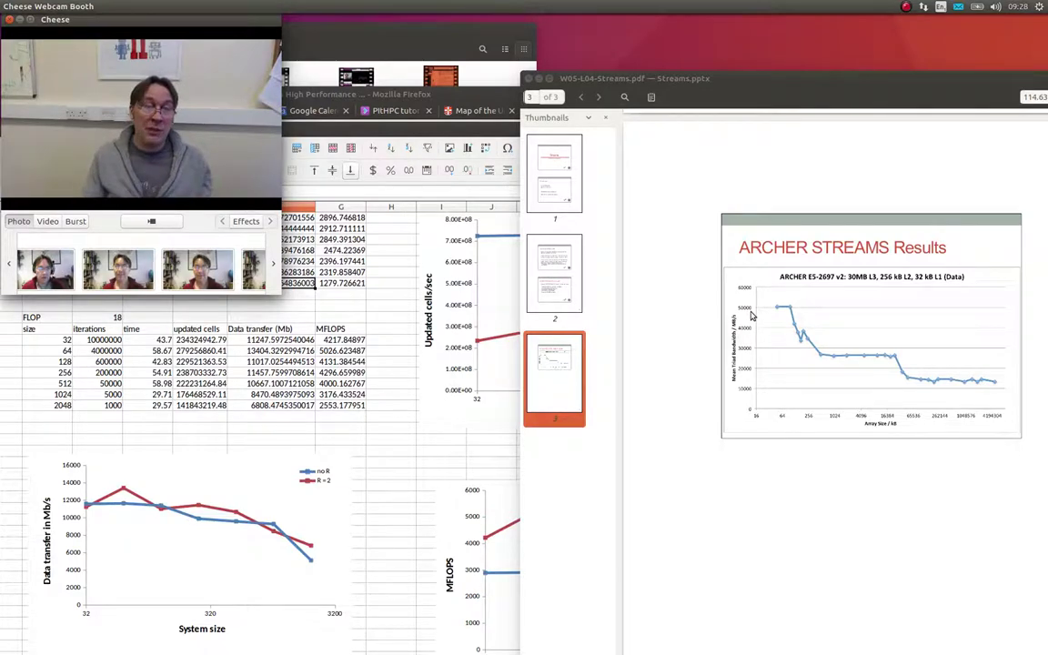
left_click(410, 139)
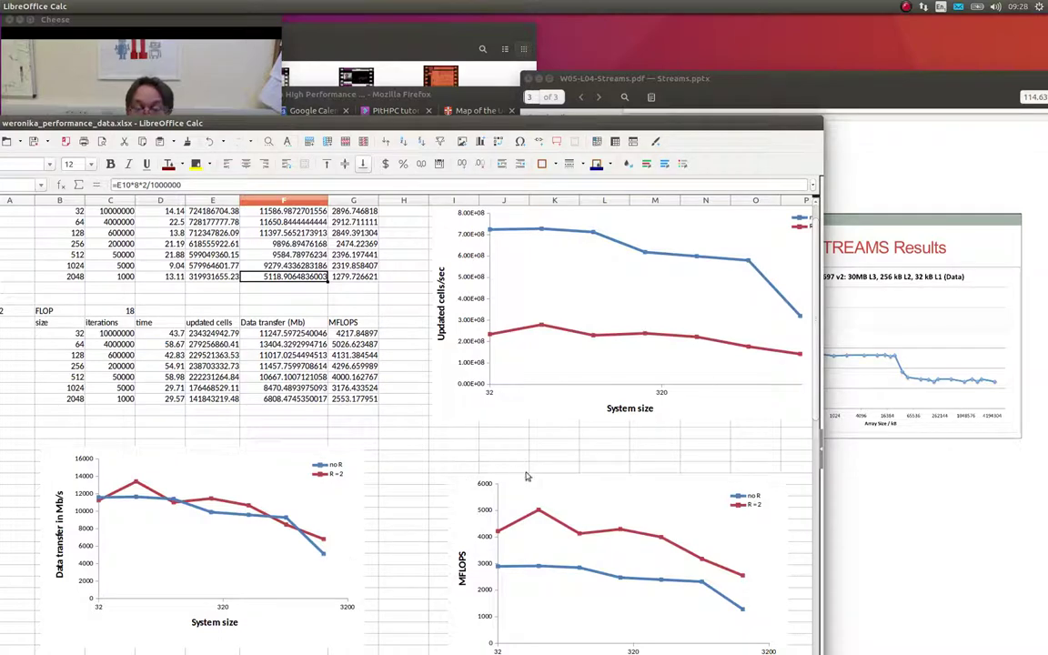
- Rearrange the spreadsheet and W05-L04-Streams.pdf windows so the STREAMS slide sits beside the data-transfer chart
left_click(868, 81)
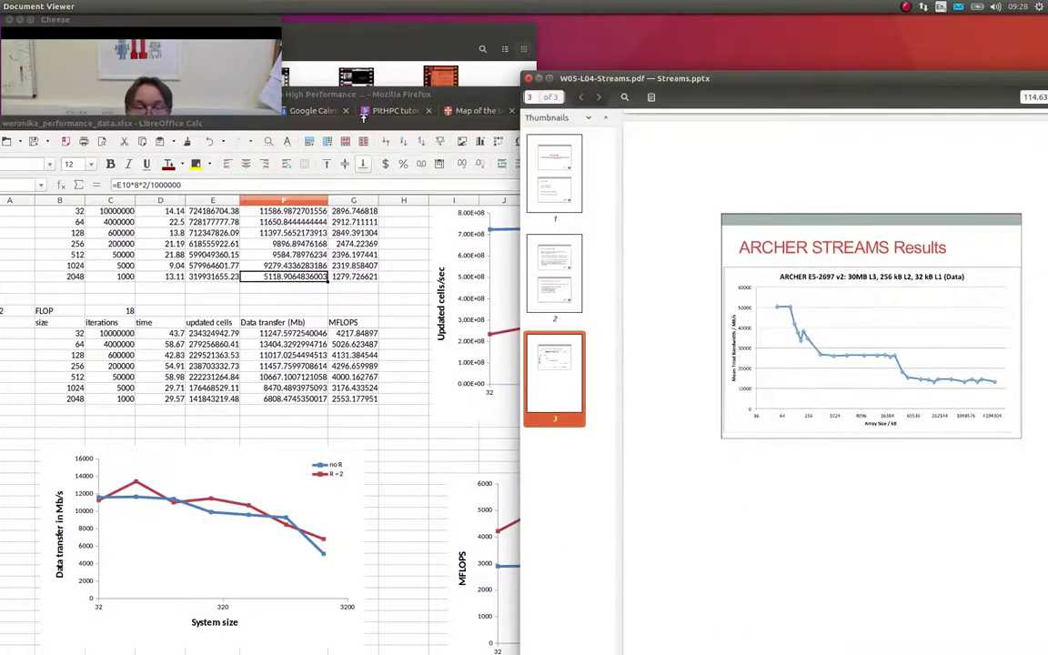
left_click_drag(364, 124, 327, 161)
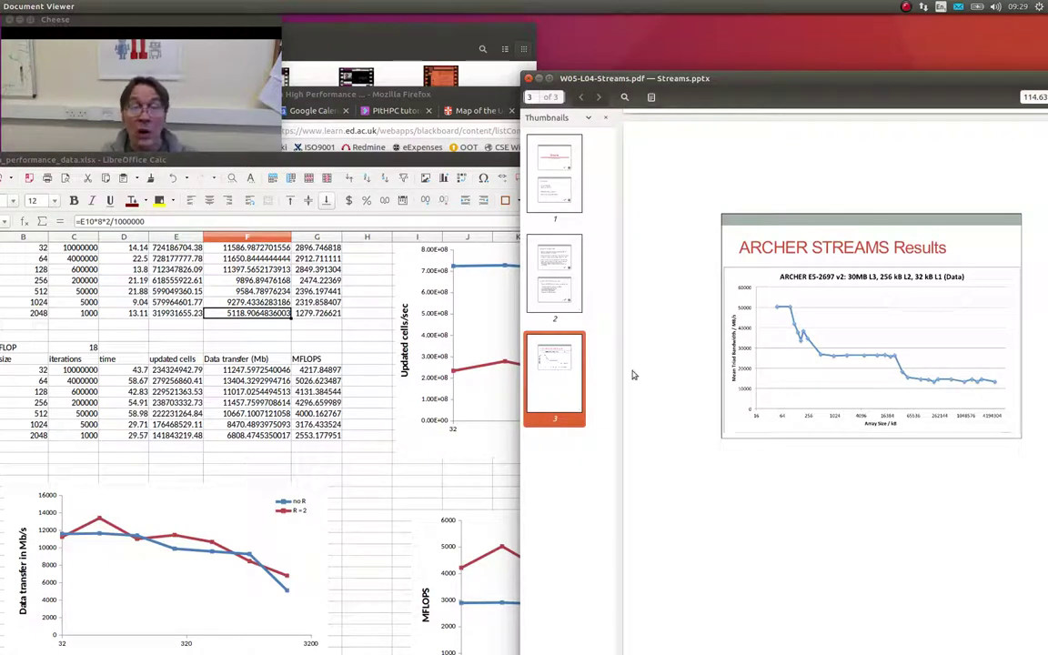
left_click(204, 17)
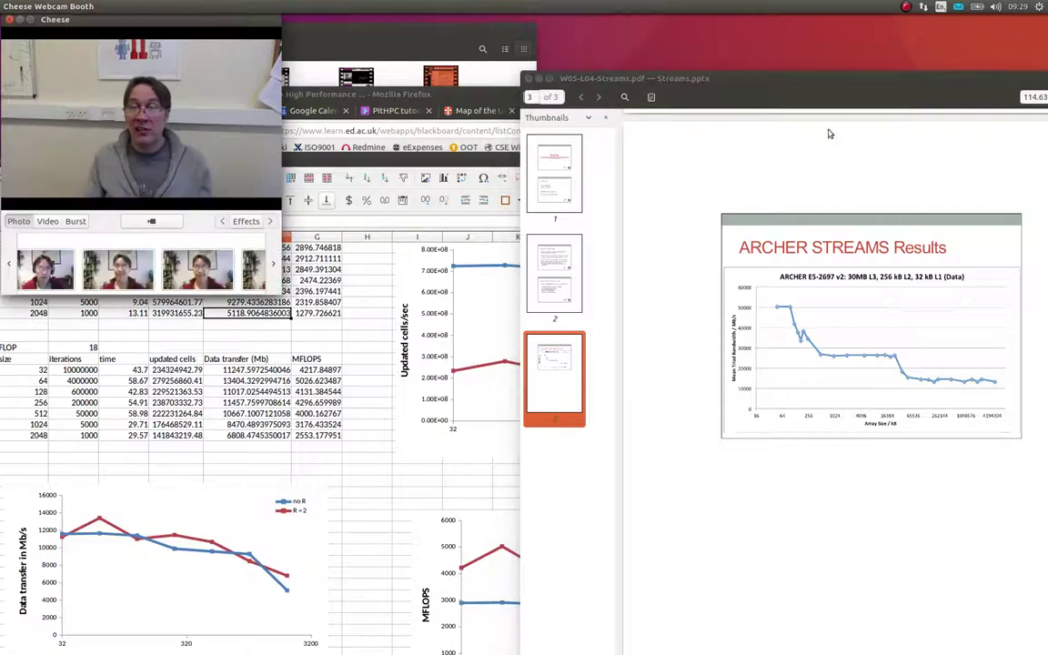
left_click_drag(828, 85, 770, 73)
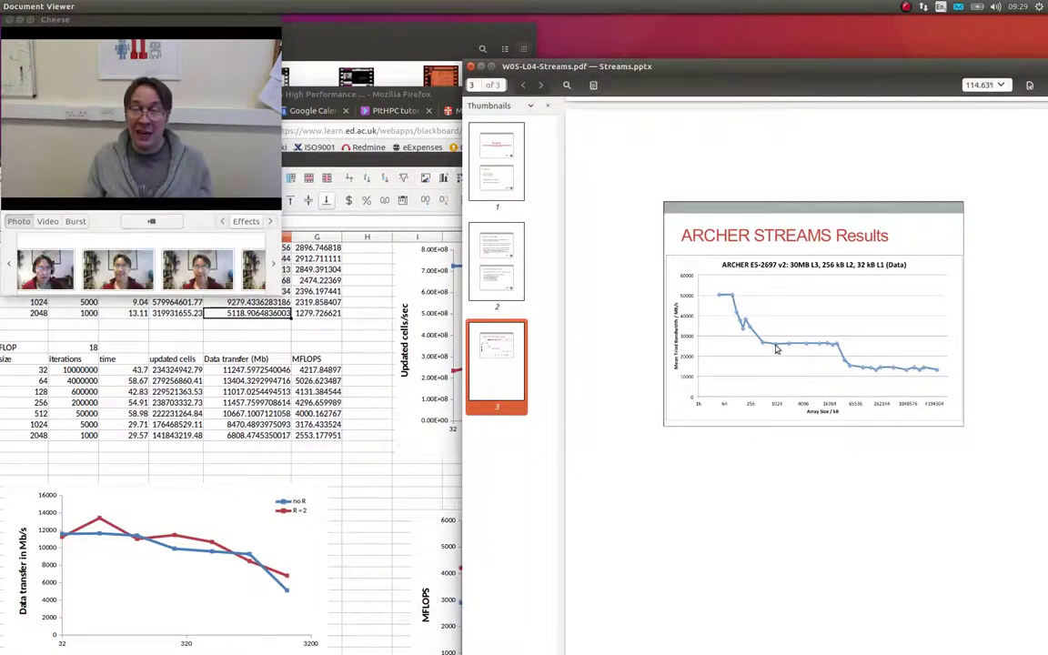